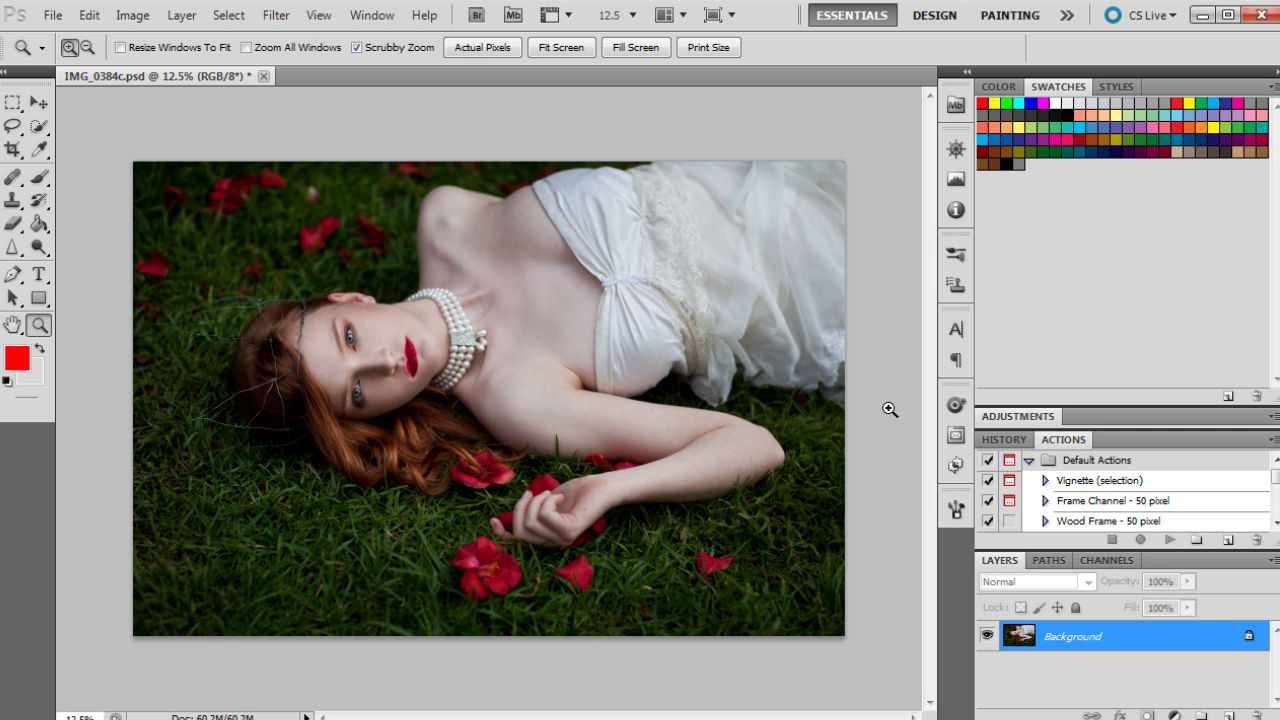
Step: Add a Selective Color adjustment layer above the photo and set Magenta to -6% for the Reds
left_click(1174, 714)
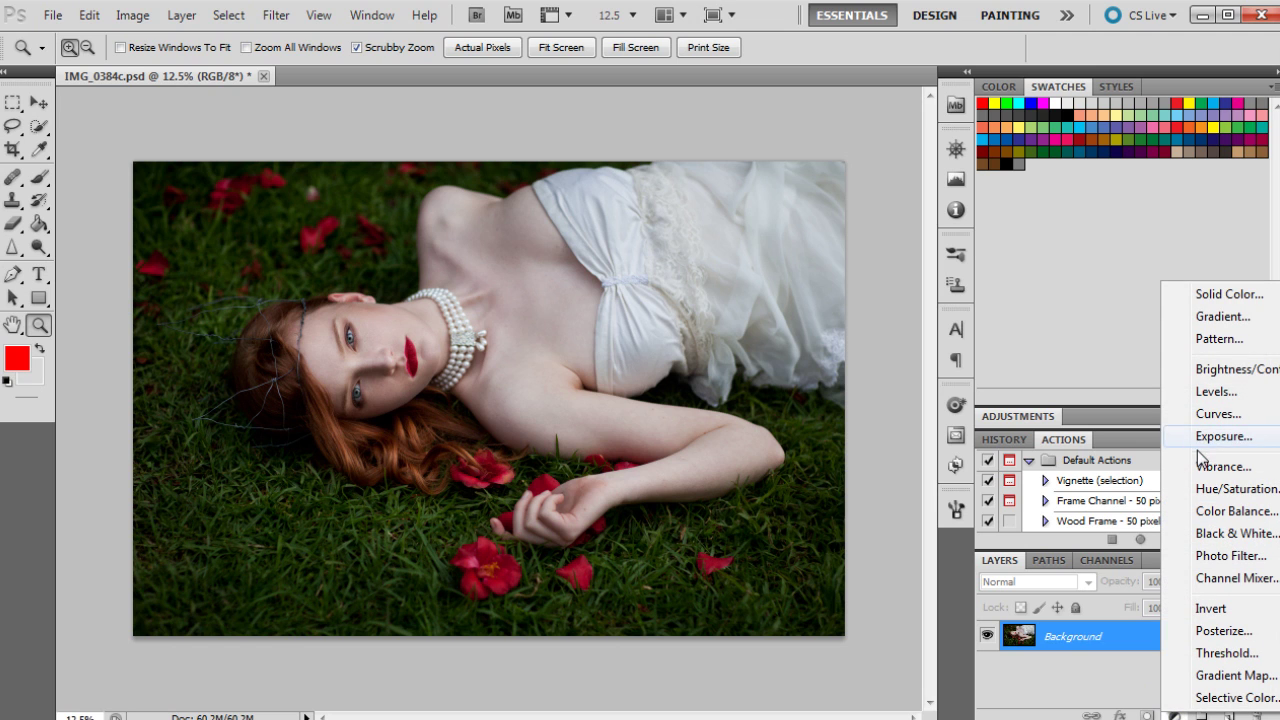
left_click(1218, 698)
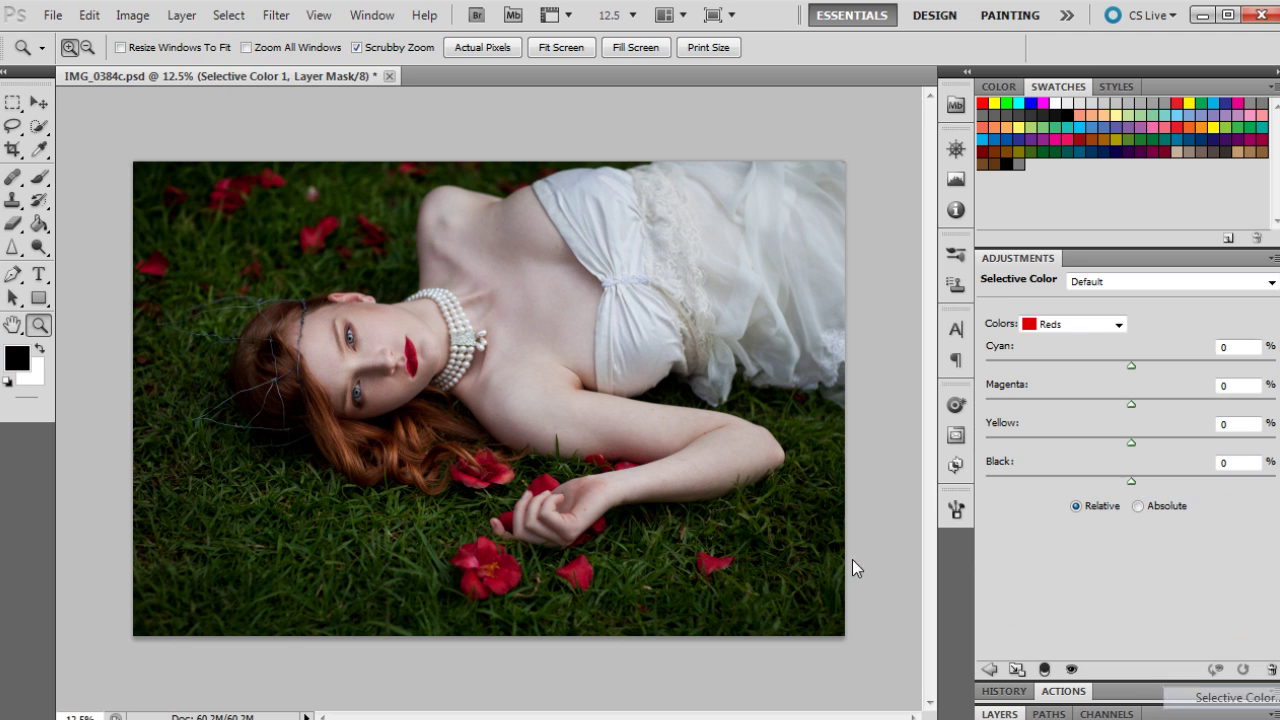
left_click(1224, 385)
type("-6")
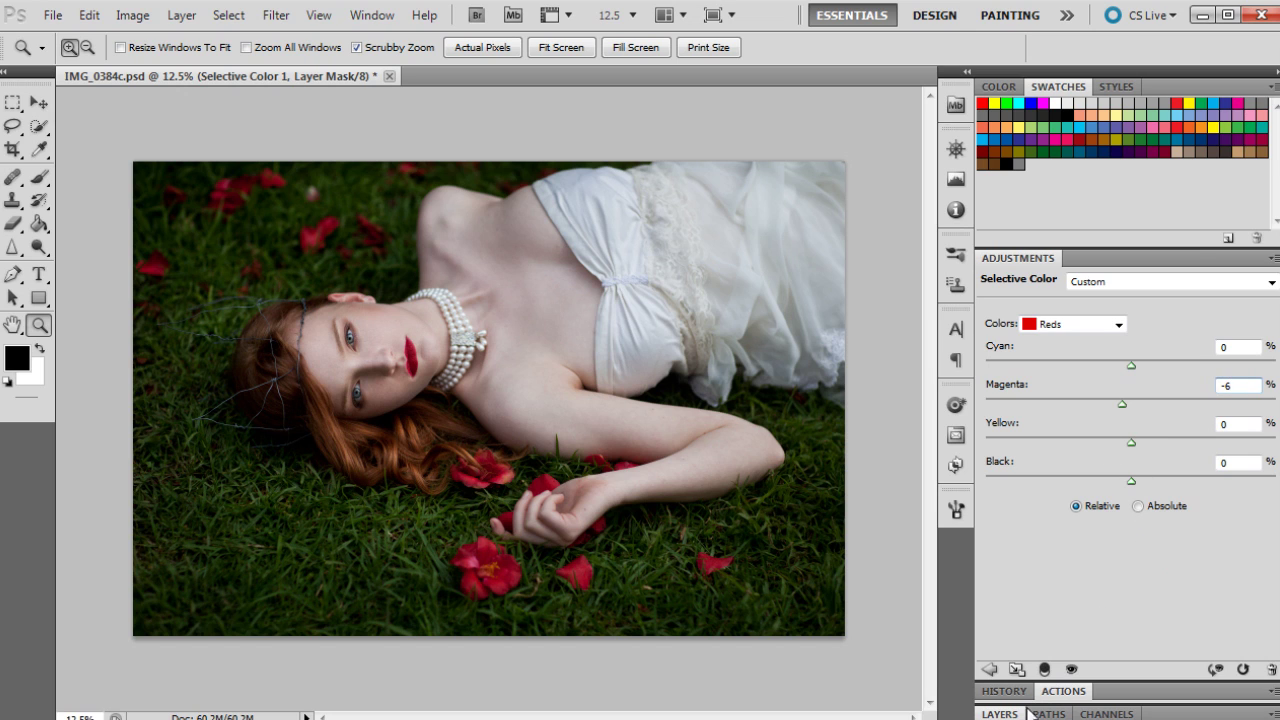
Step: Adjust the Whites in the Selective Color layer to Cyan 14%, Magenta -10%, Yellow -3% and Black -3%
left_click(1090, 325)
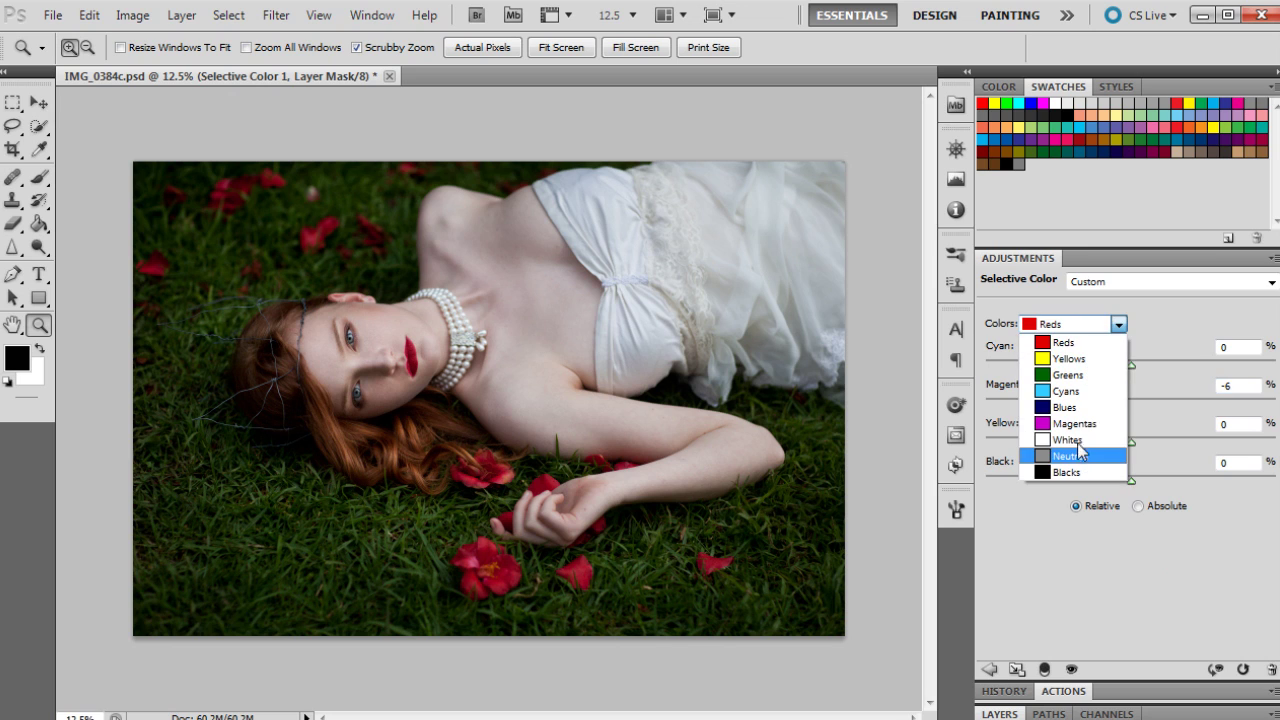
left_click(1077, 440)
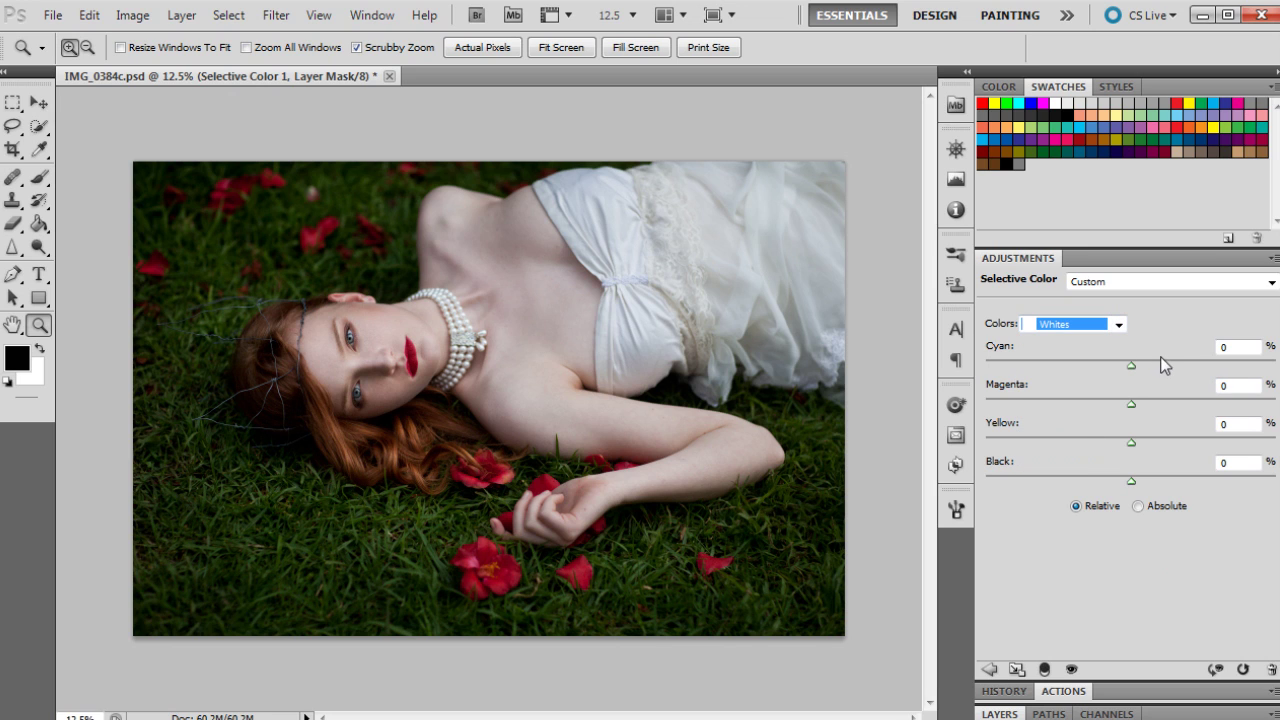
key("Tab")
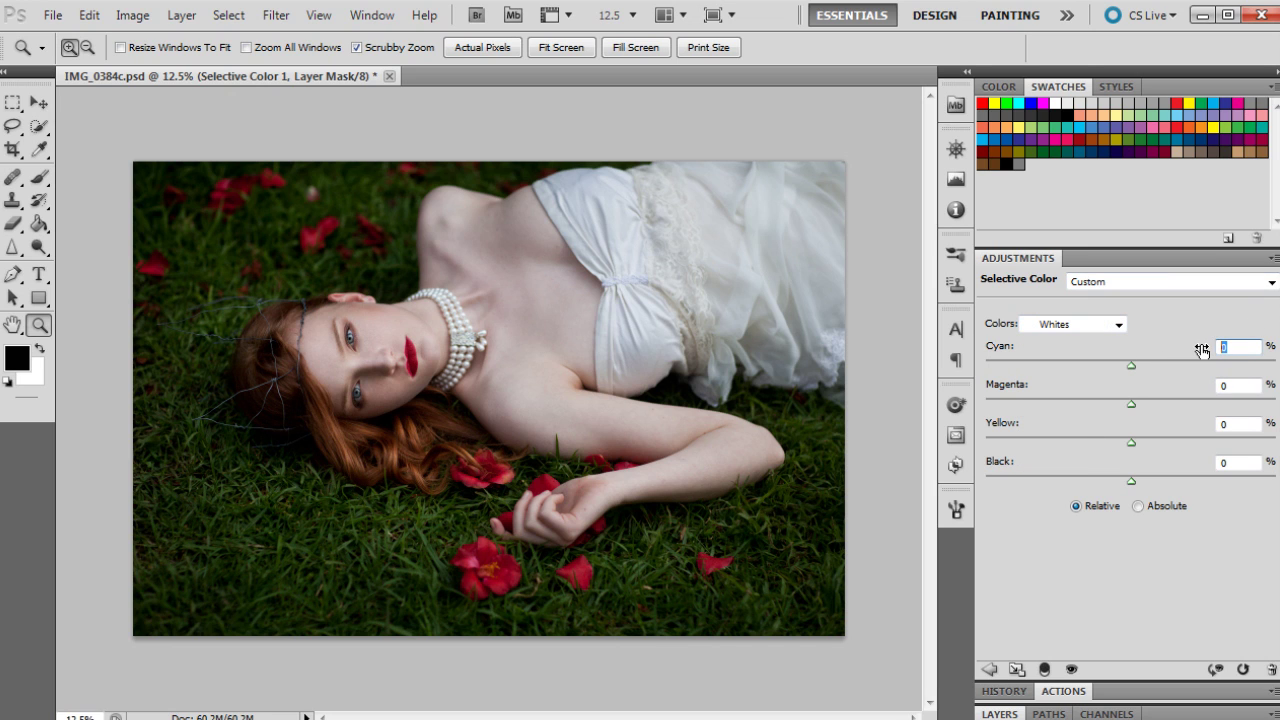
type("14")
left_click(1224, 386)
double_click(1224, 386)
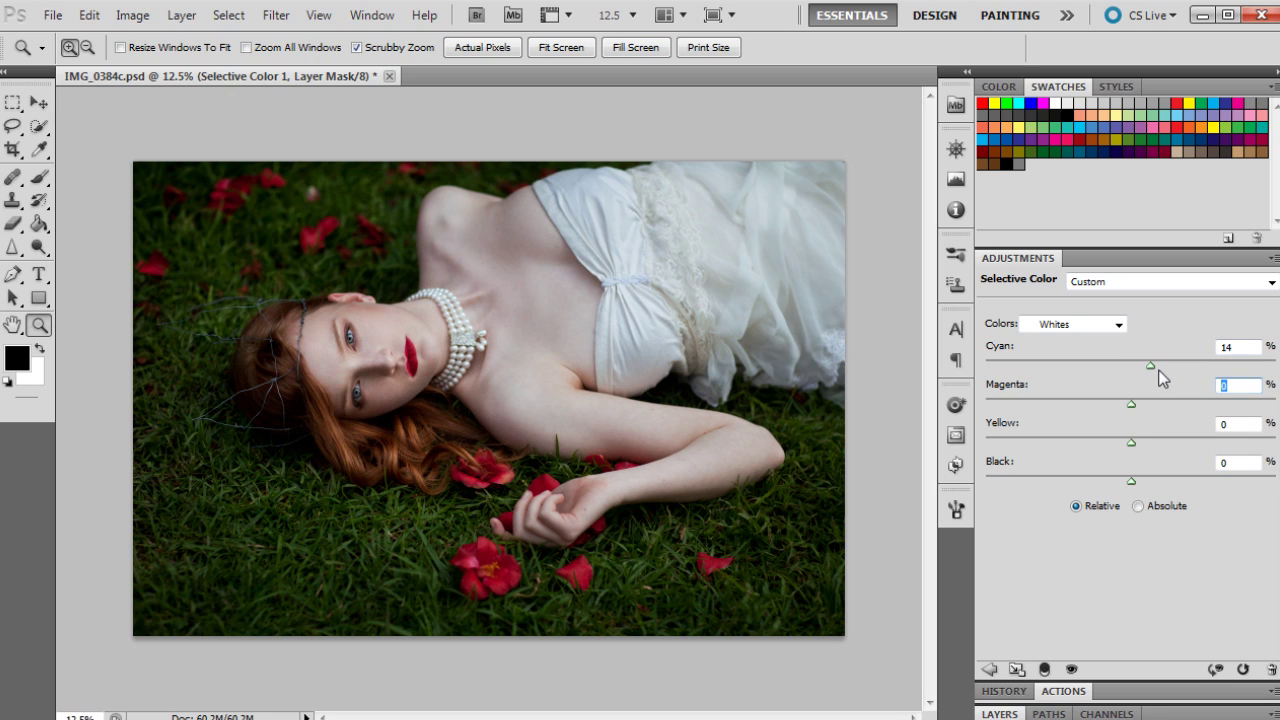
type("-10")
key("Tab")
type("-3")
double_click(1228, 462)
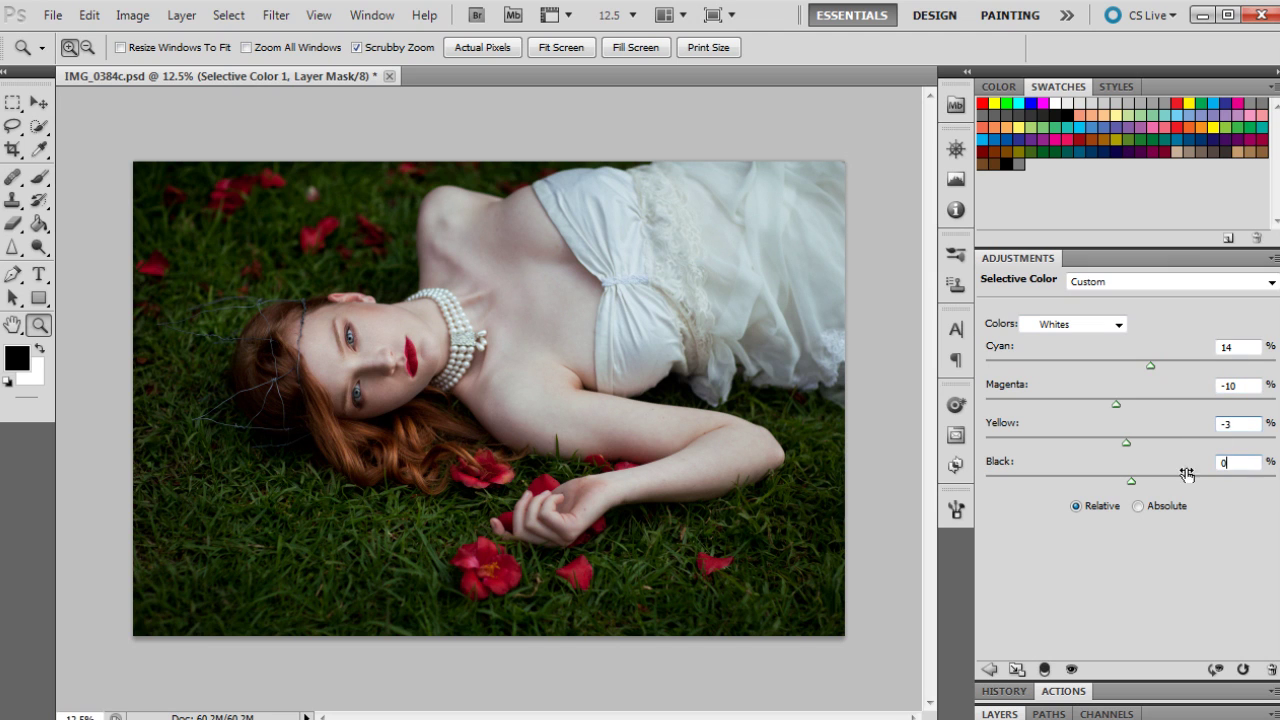
type("-3")
Step: Adjust the Neutrals in the Selective Color layer to Cyan 1%, Magenta -3% and Yellow -2%
left_click(1093, 333)
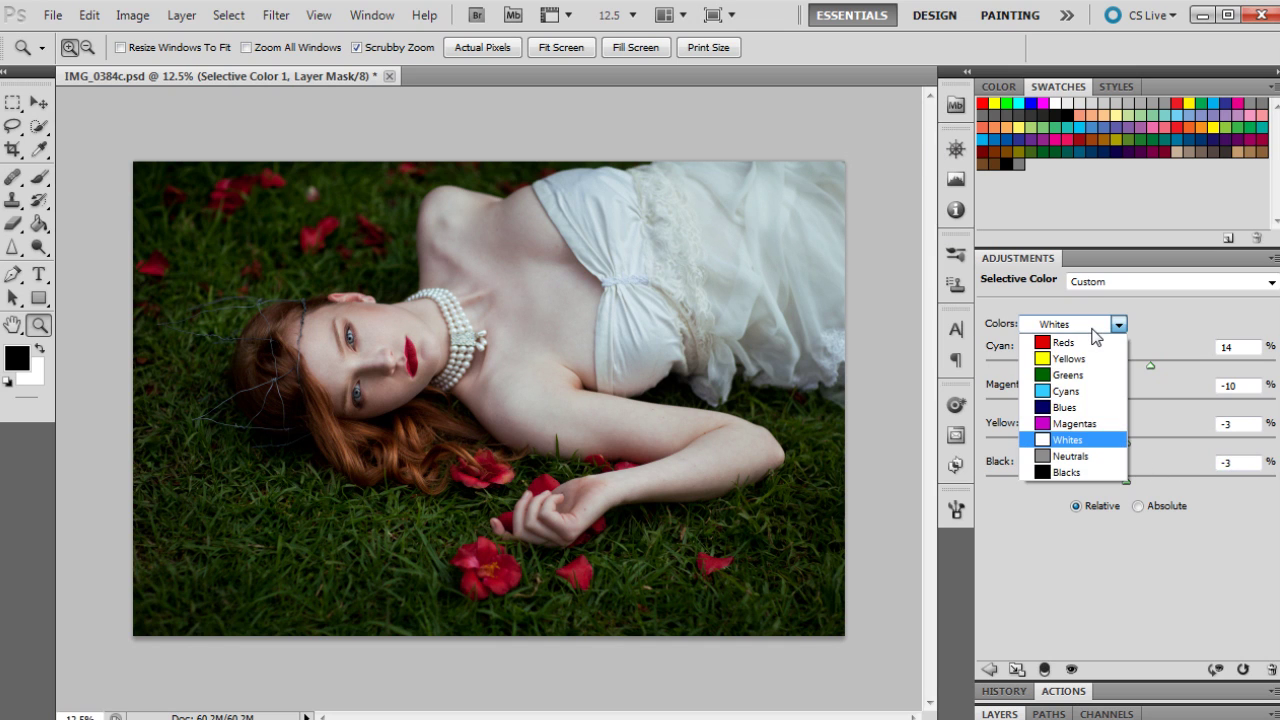
left_click(1097, 458)
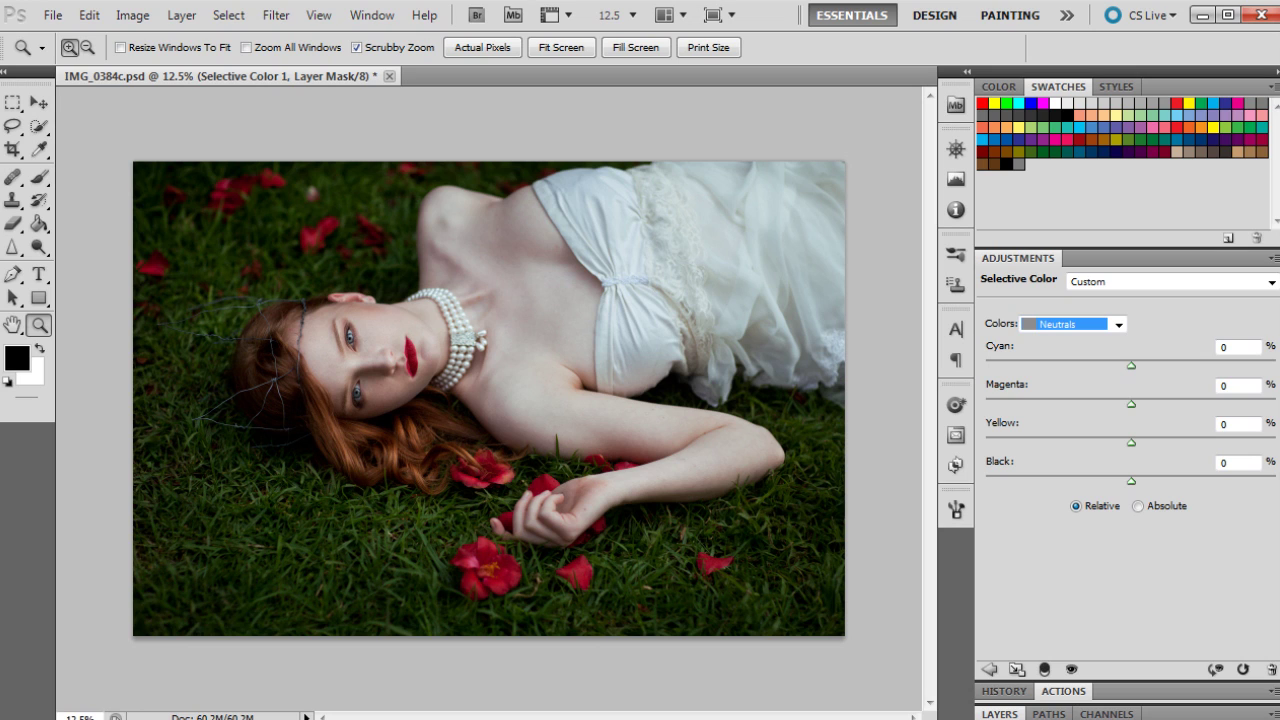
left_click(1232, 347)
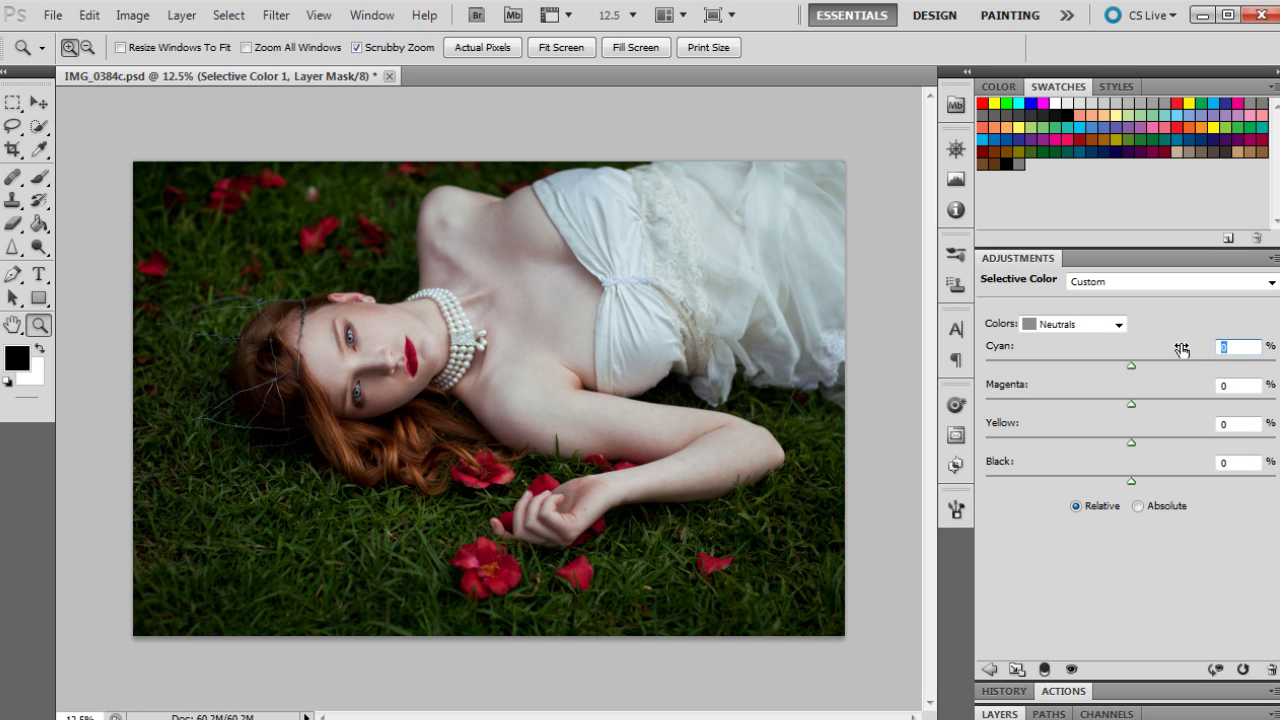
type("1")
key("Tab")
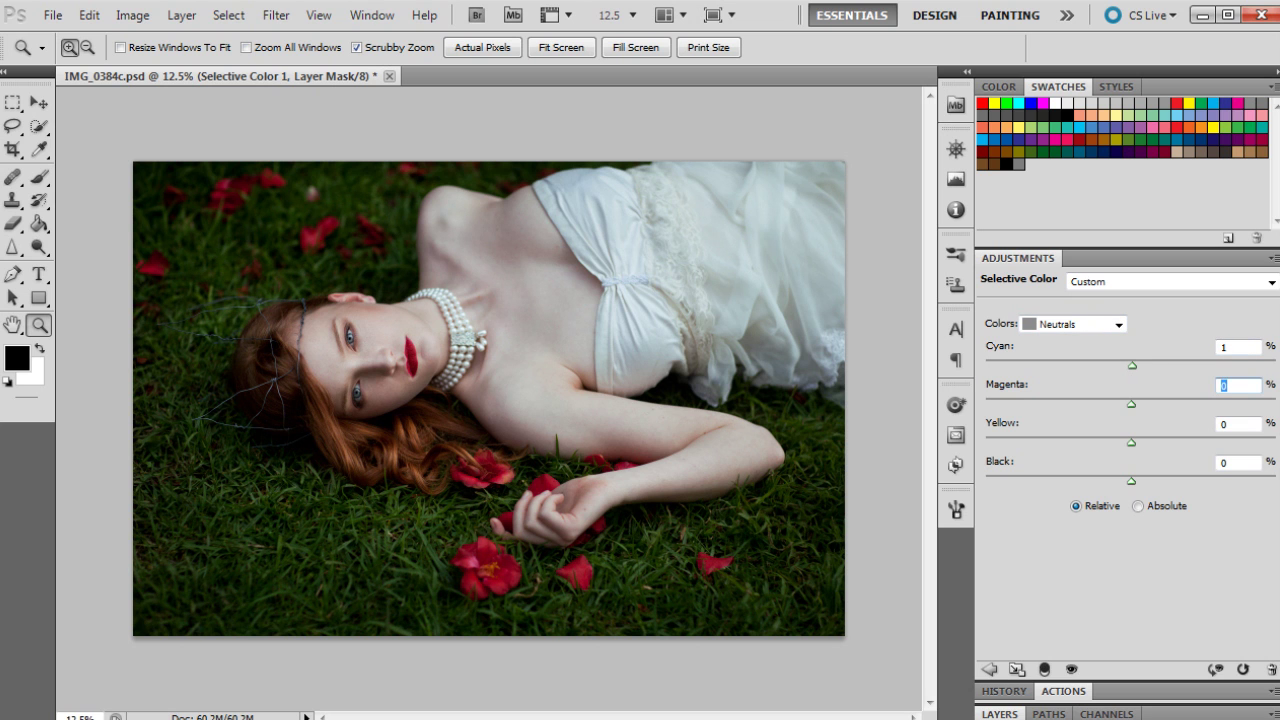
type("-63")
key("BackSpace")
type("3")
key("Tab")
type("-2")
key("Tab")
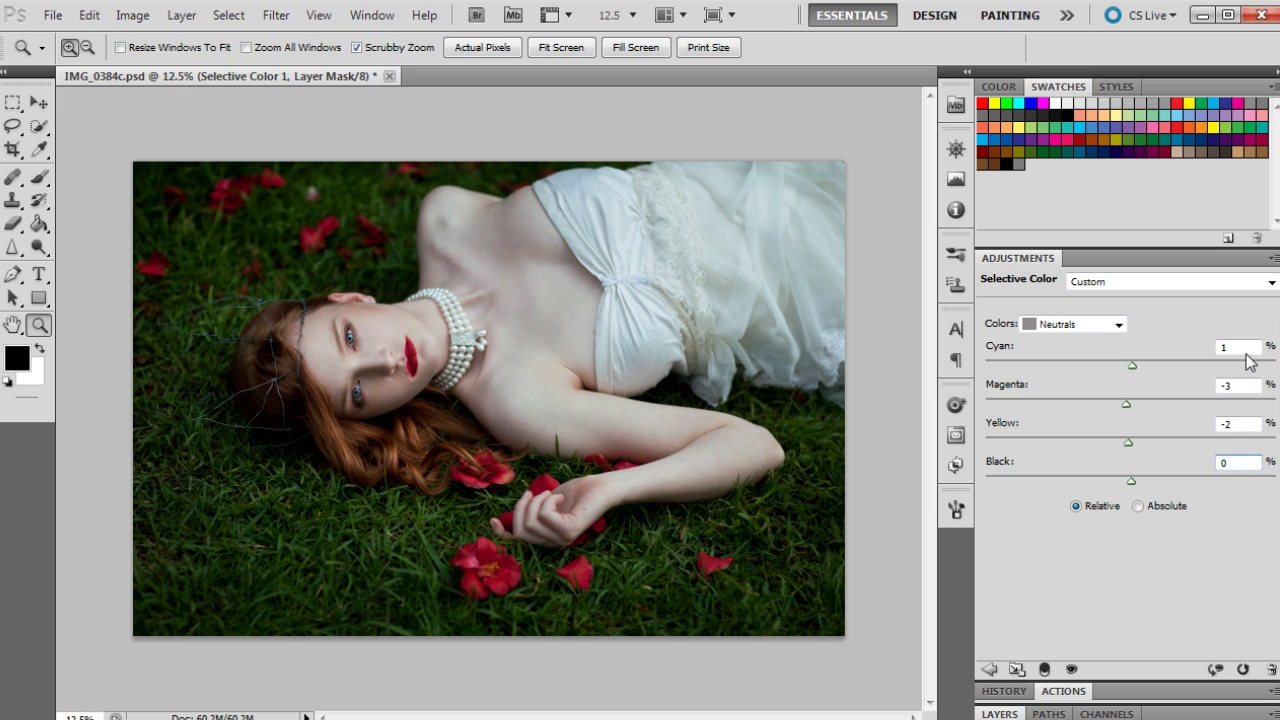
Step: Adjust the Blacks in the Selective Color layer to Cyan 2%, Magenta -3%, Yellow -8% and Black -2%
left_click(1047, 332)
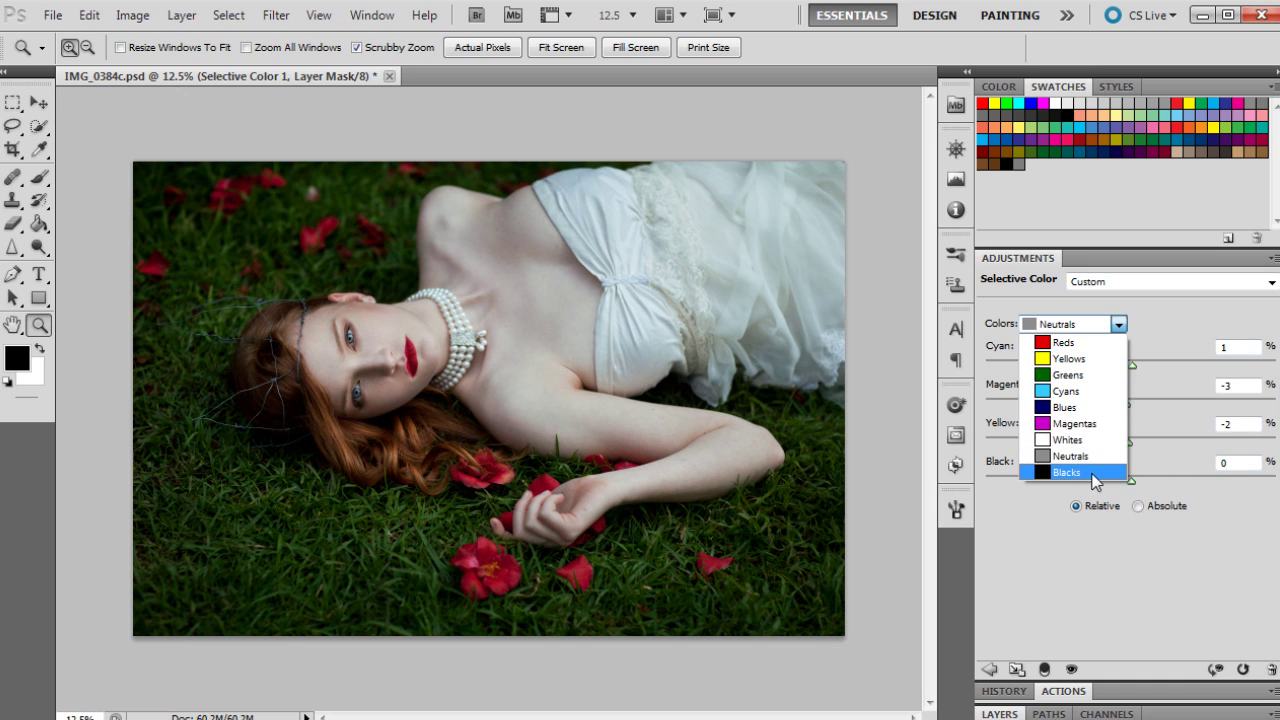
left_click(1095, 480)
key("Tab")
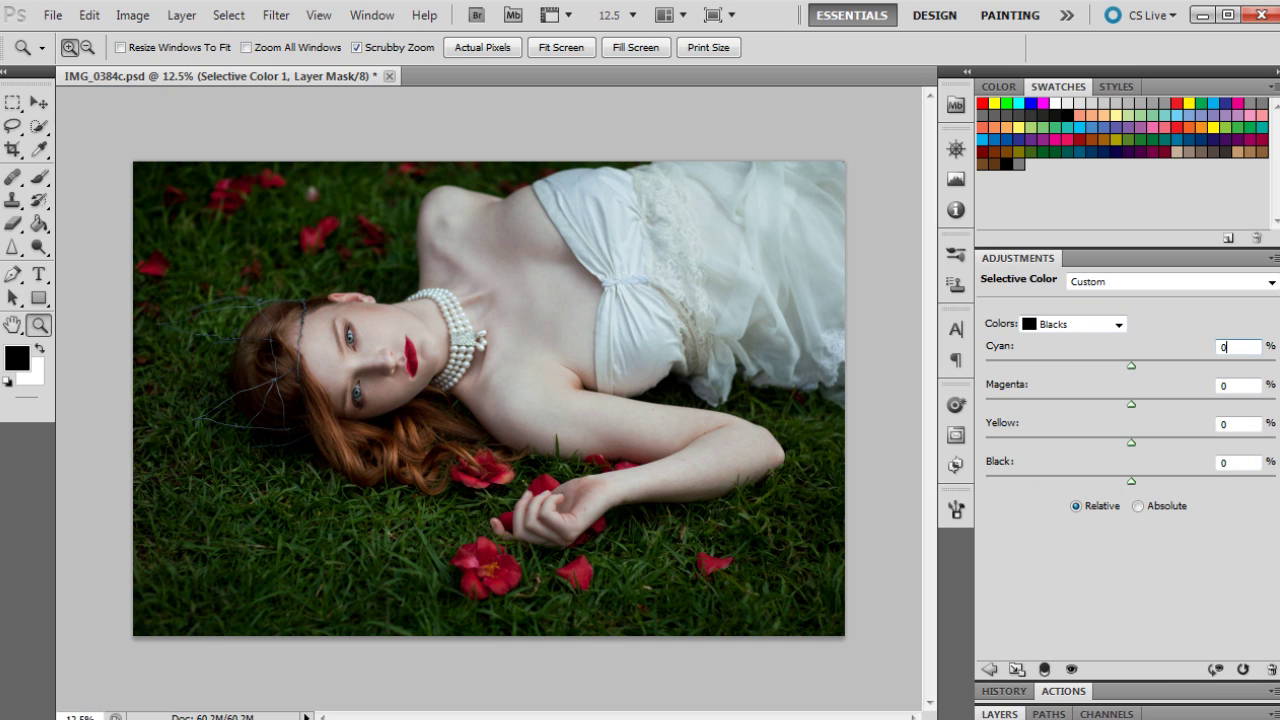
type("2")
key("Tab")
type("-3")
key("Tab")
type("-8")
key("Tab")
type("-2")
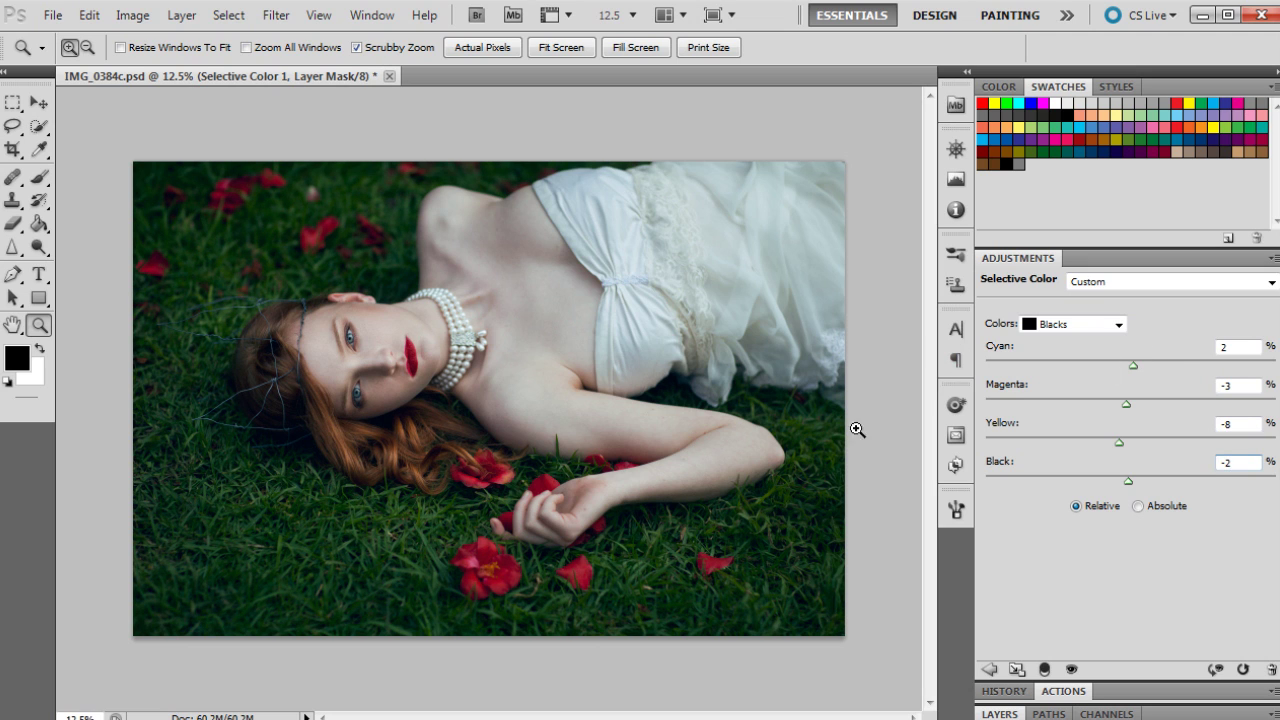
Step: Toggle the Selective Color layer's visibility off and on to compare the photo before and after
key("F7")
left_click(987, 638)
left_click(987, 638)
left_click(987, 638)
left_click(987, 638)
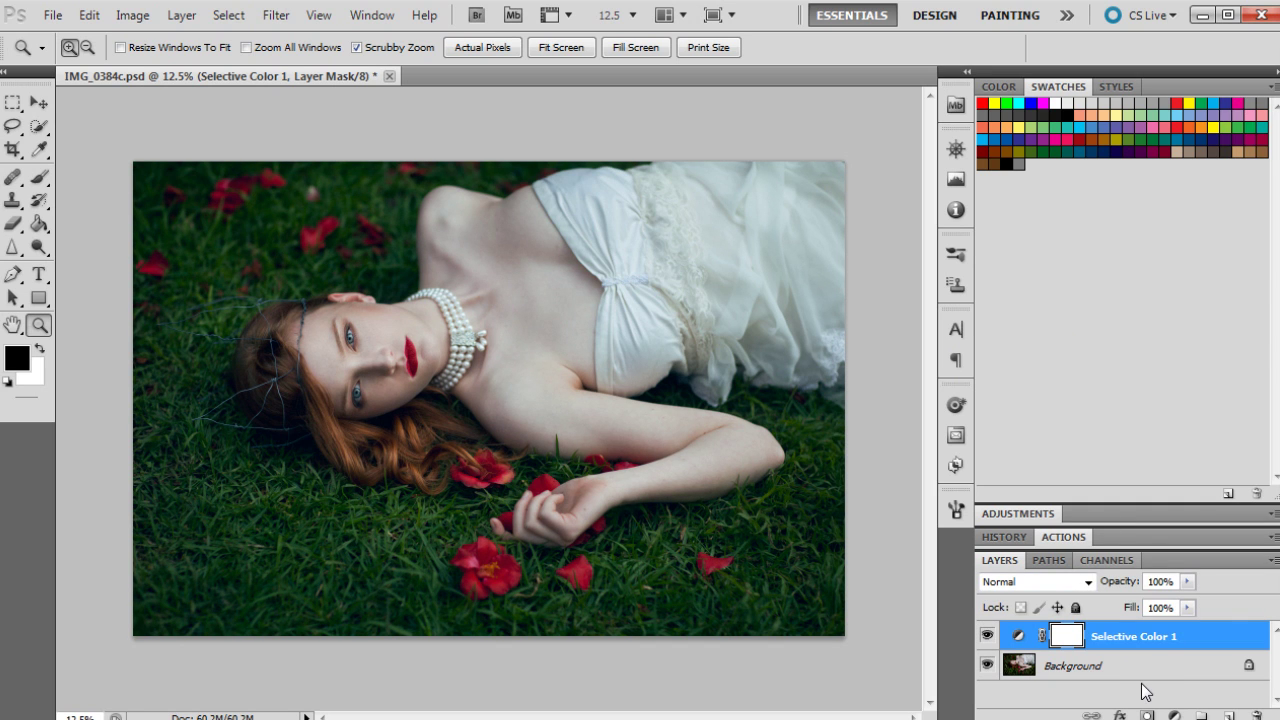
Step: Add a Solid Color fill layer above the Selective Color layer using the hex color 541531
left_click(1175, 716)
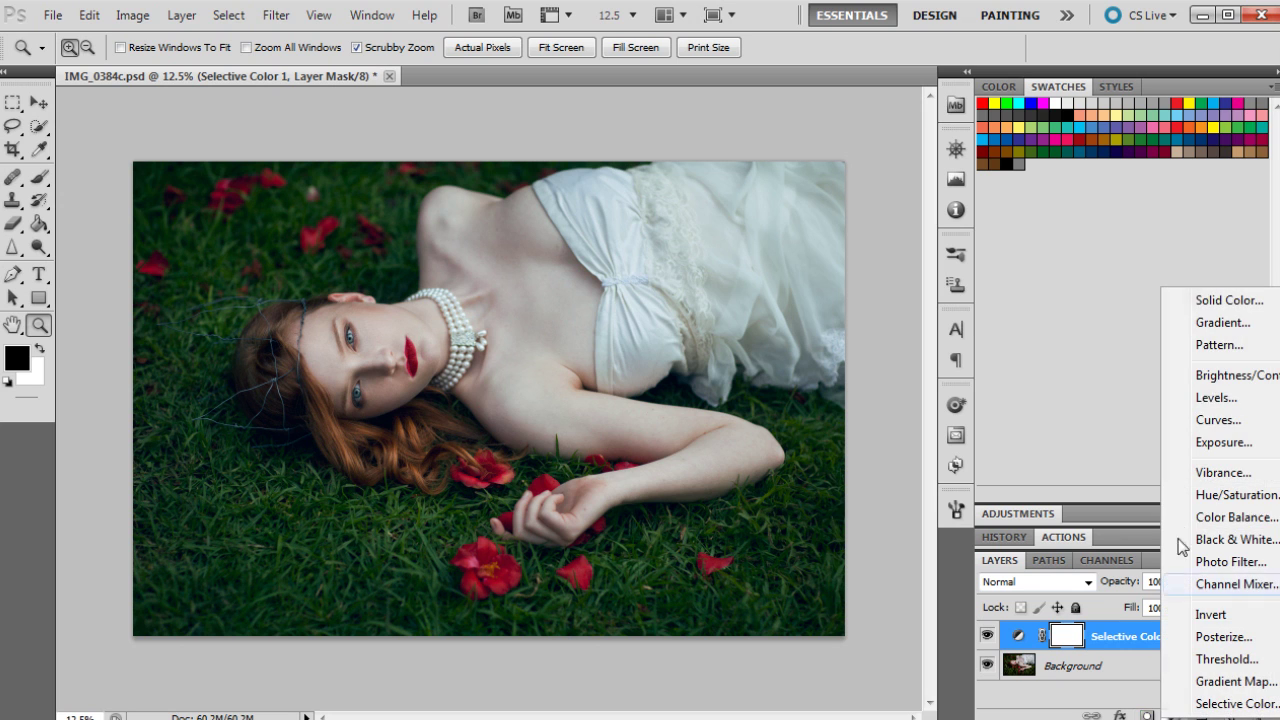
left_click(1210, 301)
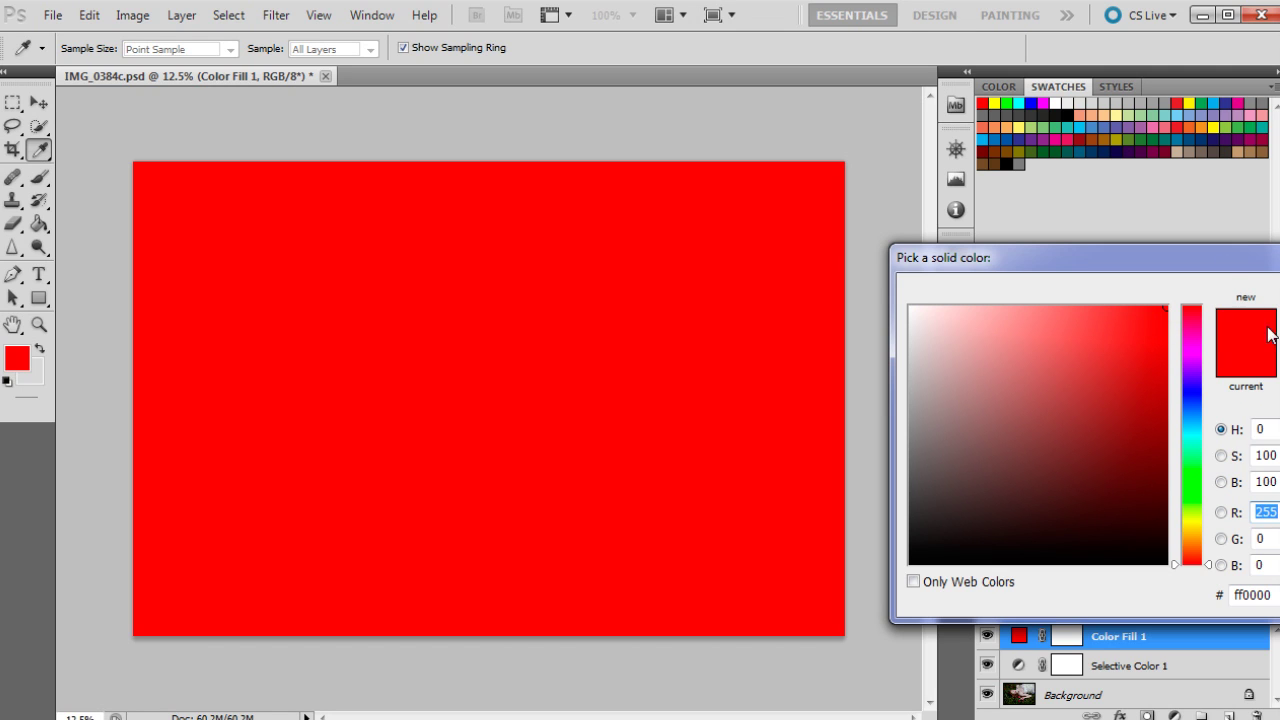
left_click(1268, 595)
left_click_drag(1268, 595, 1178, 595)
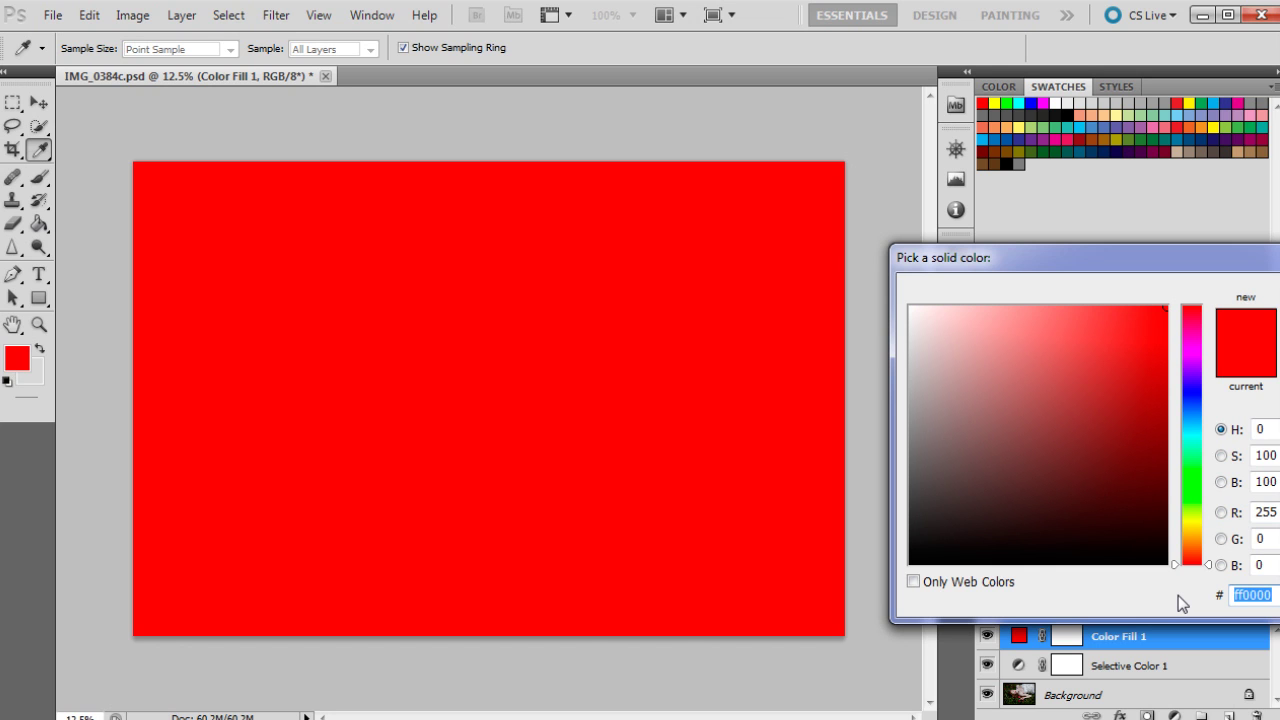
type("541")
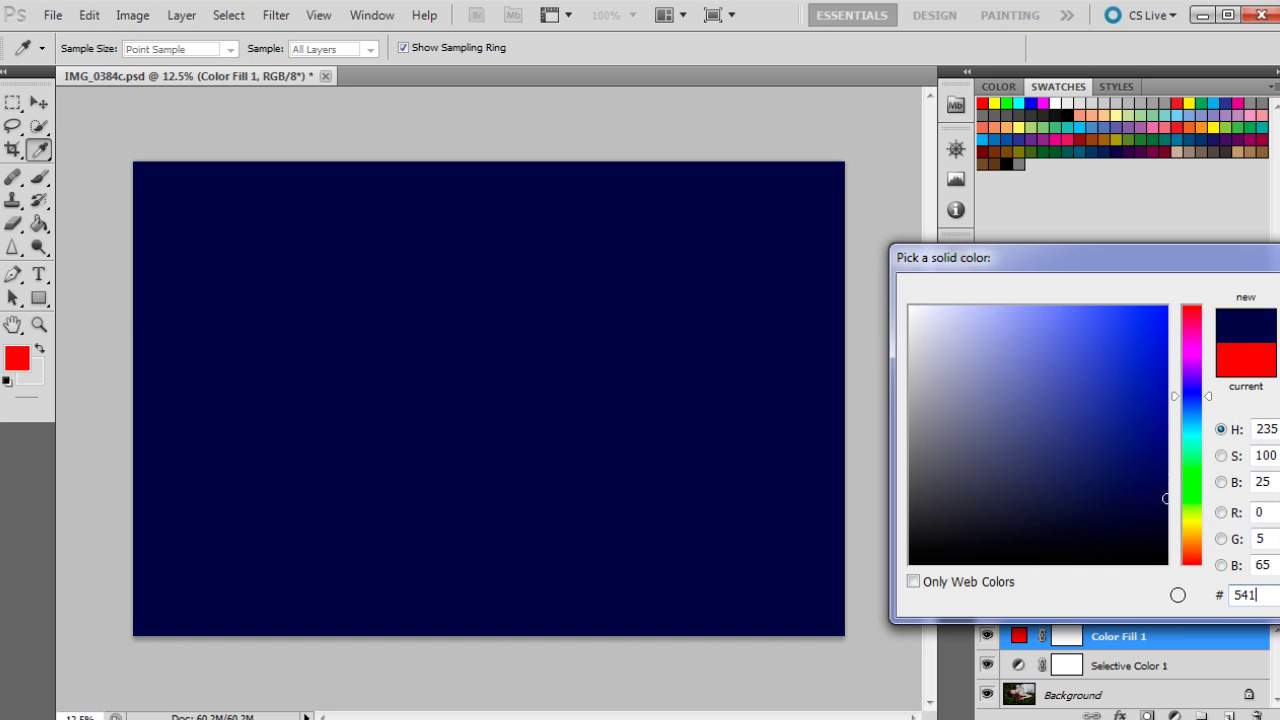
type("531")
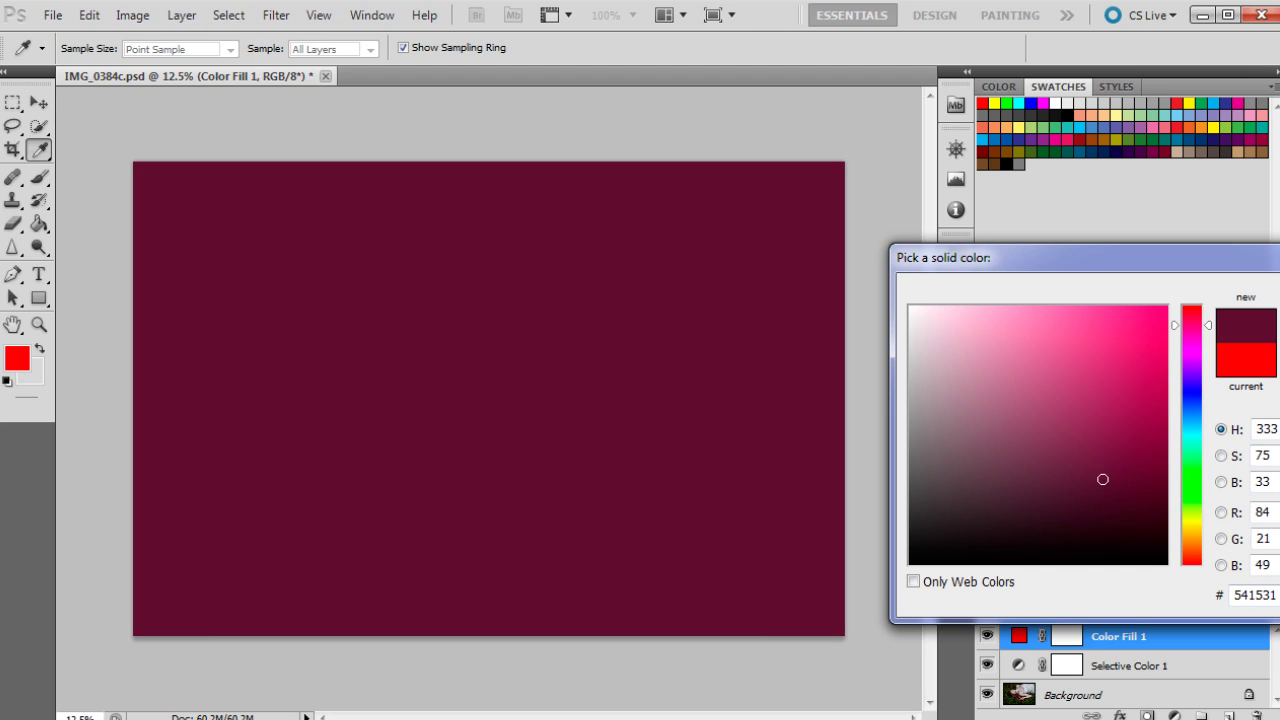
key("Return")
key("z")
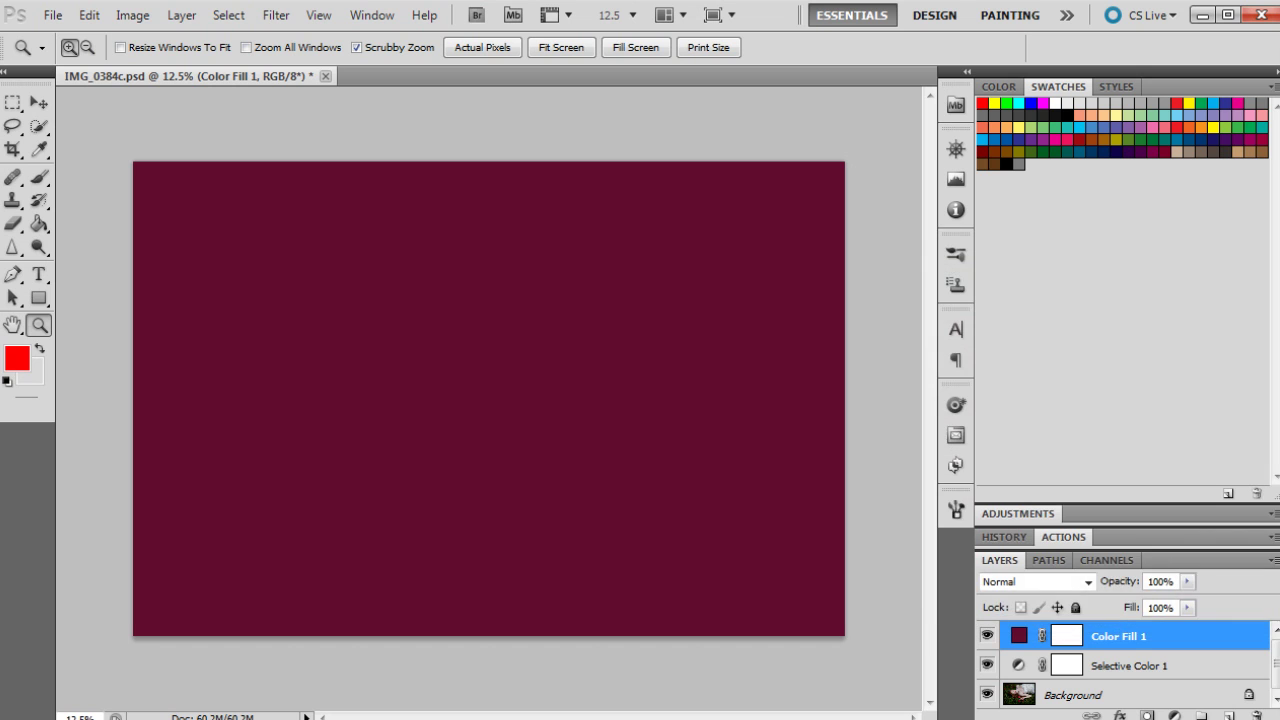
Step: Set the color fill layer's blend mode to Lighten and its opacity to 13%
left_click(1071, 587)
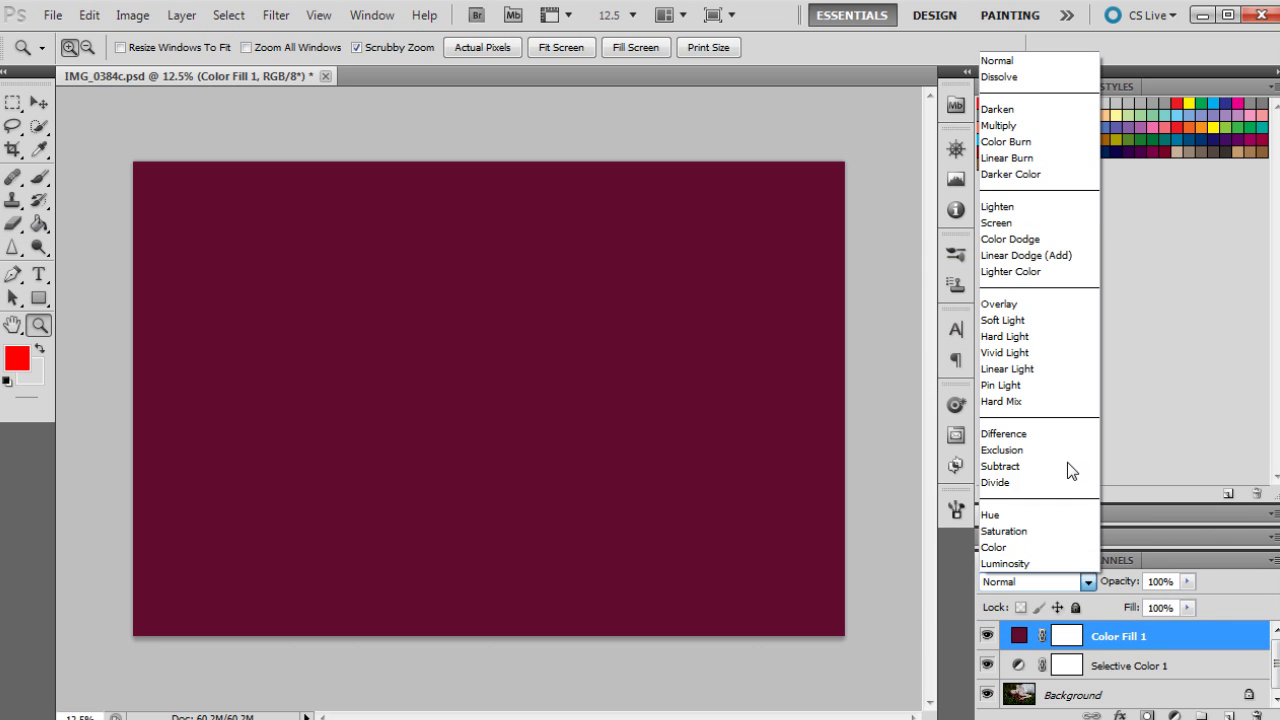
left_click(1000, 206)
left_click_drag(1188, 582, 1098, 606)
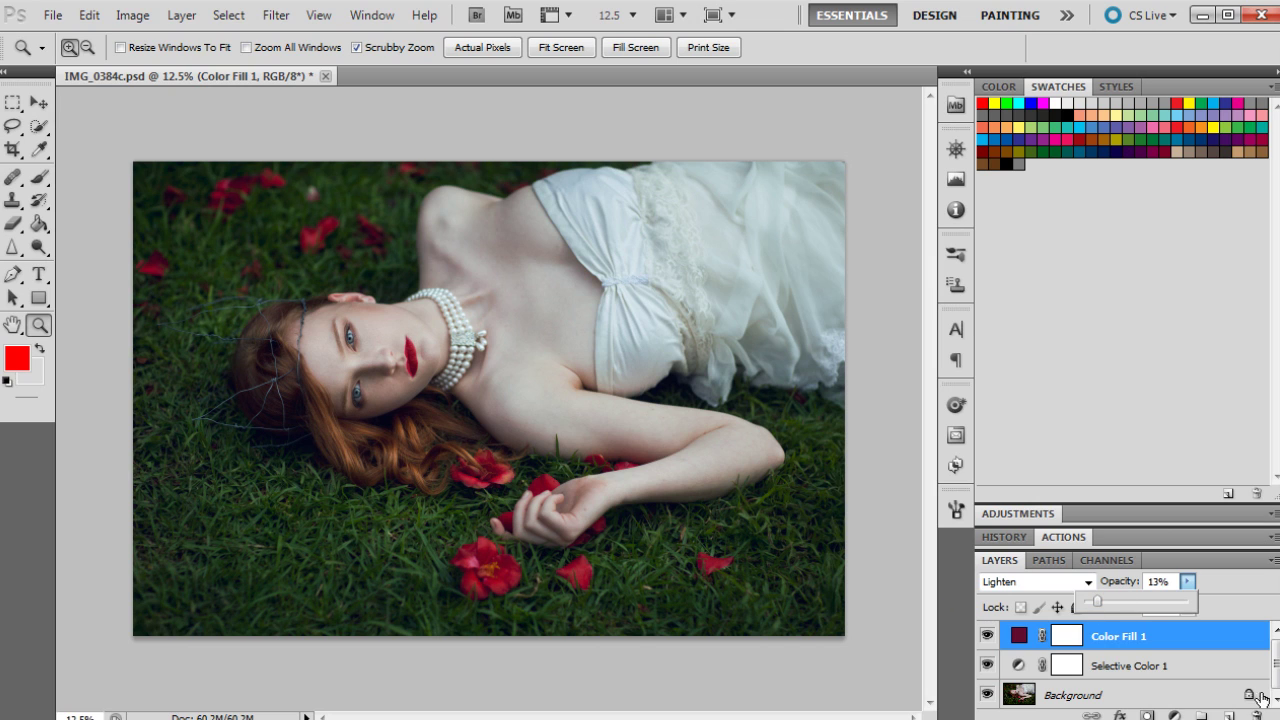
left_click(1188, 581)
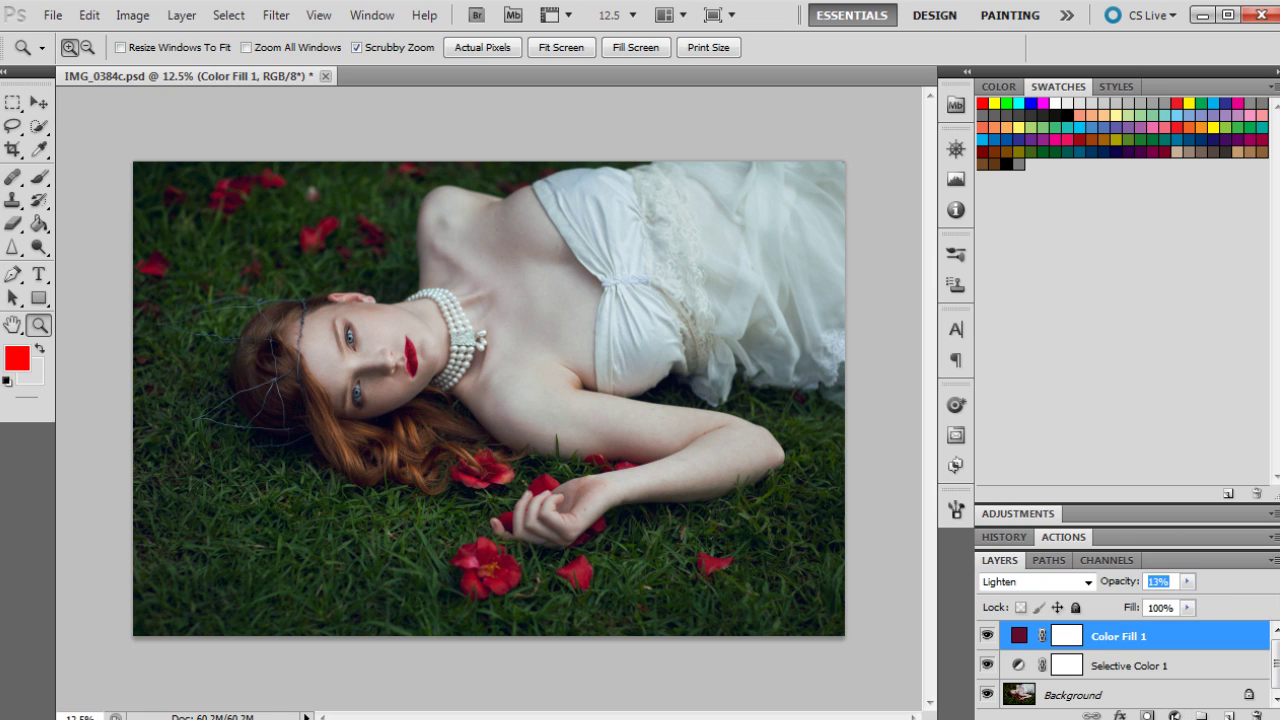
Step: Add a Curves adjustment layer and set the RGB curve's black point to output 7
left_click(1178, 710)
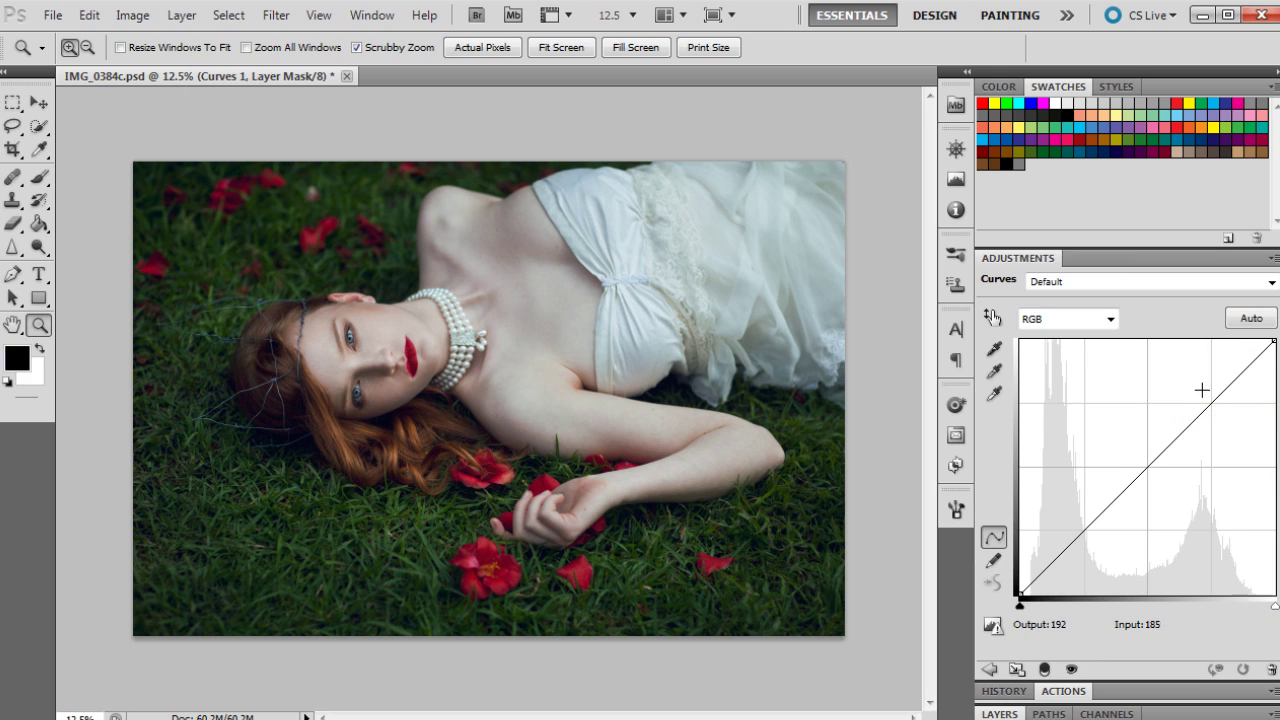
left_click(1019, 594)
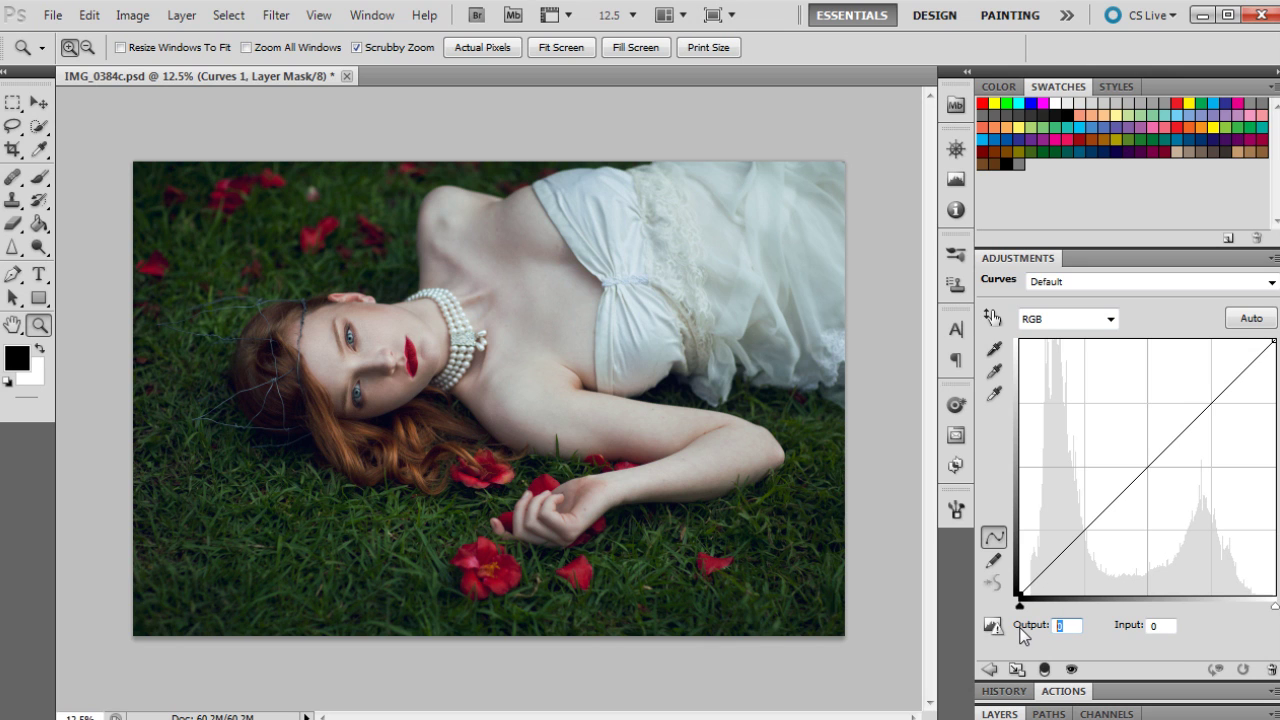
type("7")
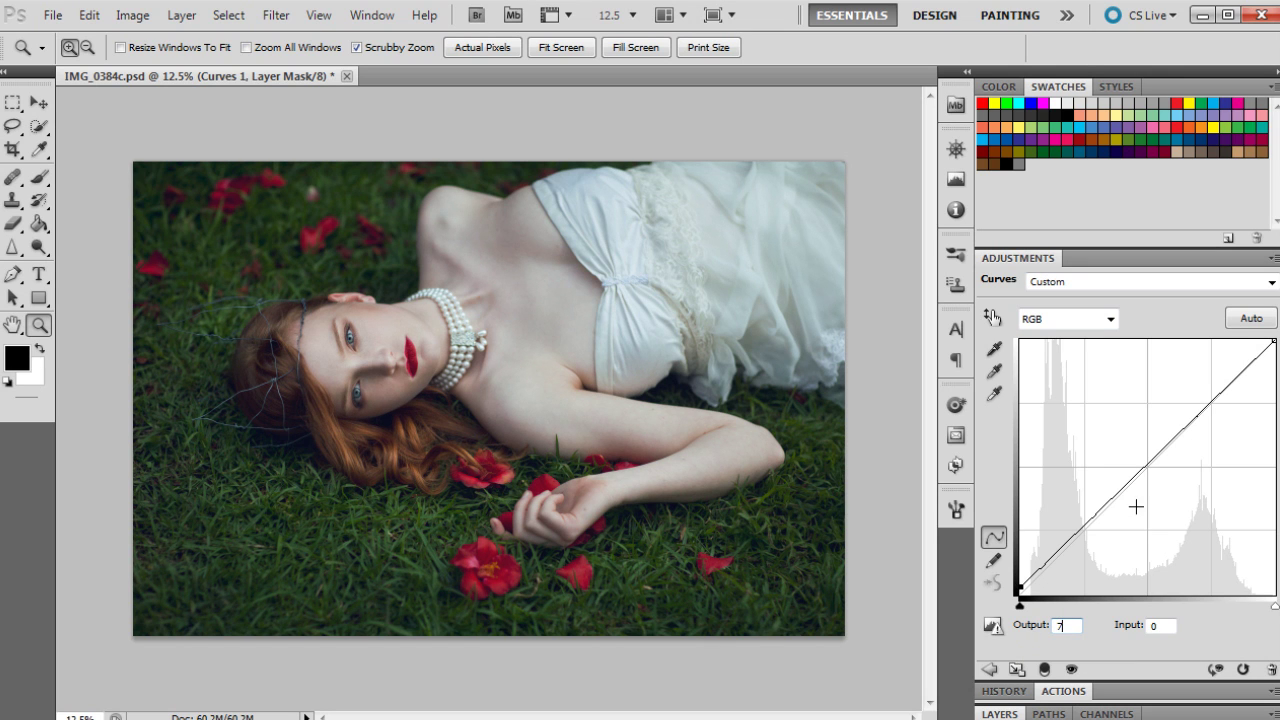
Step: Add a shadow point to the RGB curve at output 36 and input 37
left_click(1079, 530)
type("36")
key("Tab")
type("37")
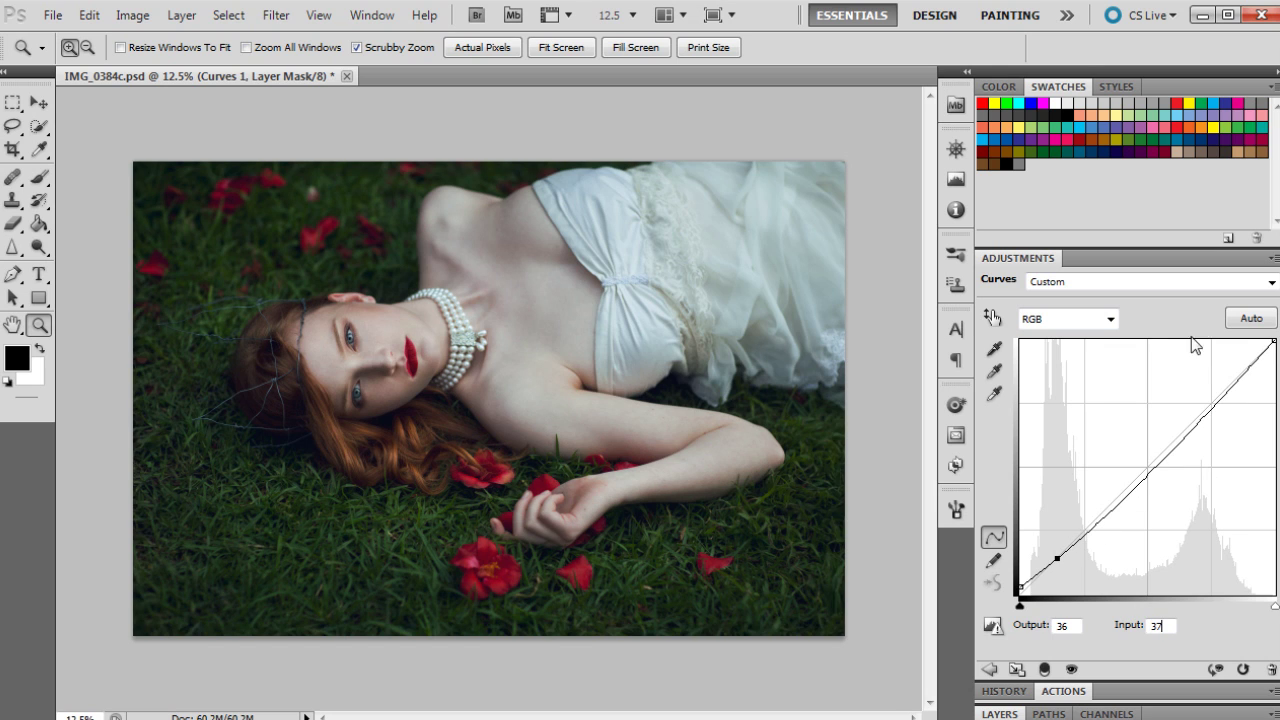
Step: Add a midtone point to the RGB curve at output 102 and input 104
left_click(1118, 506)
key("Tab")
type("102")
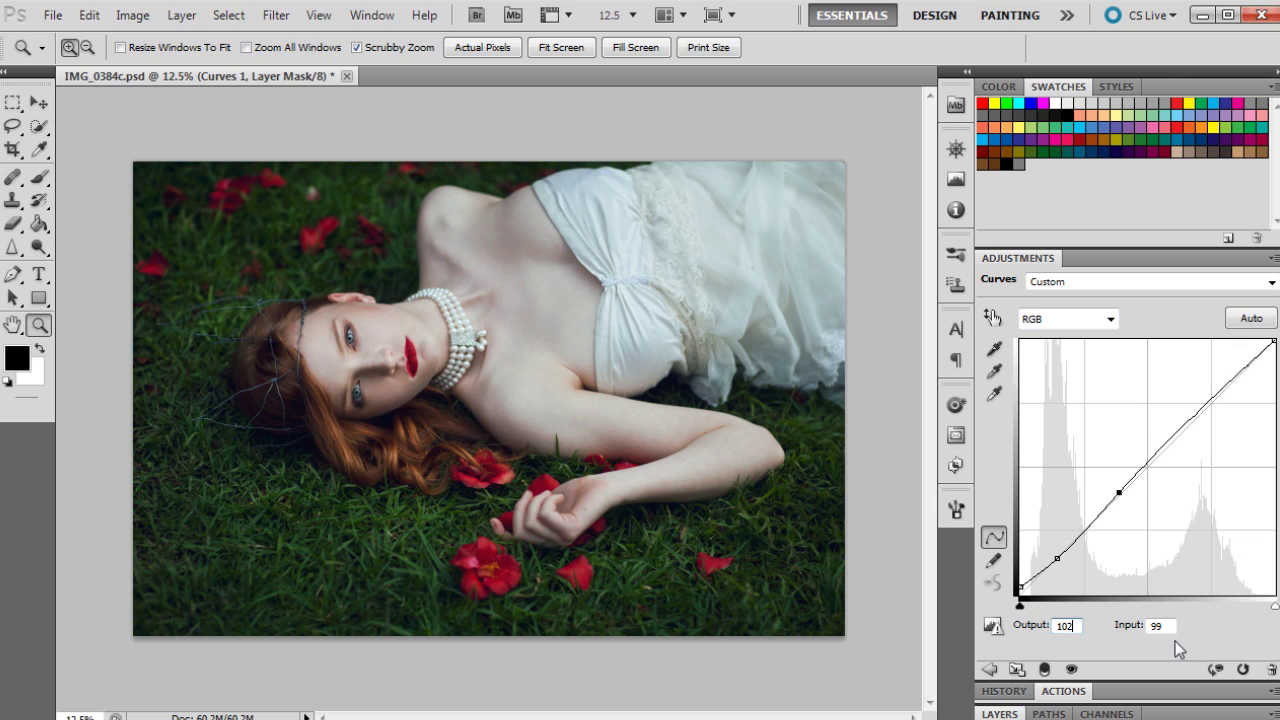
key("Tab")
type("104")
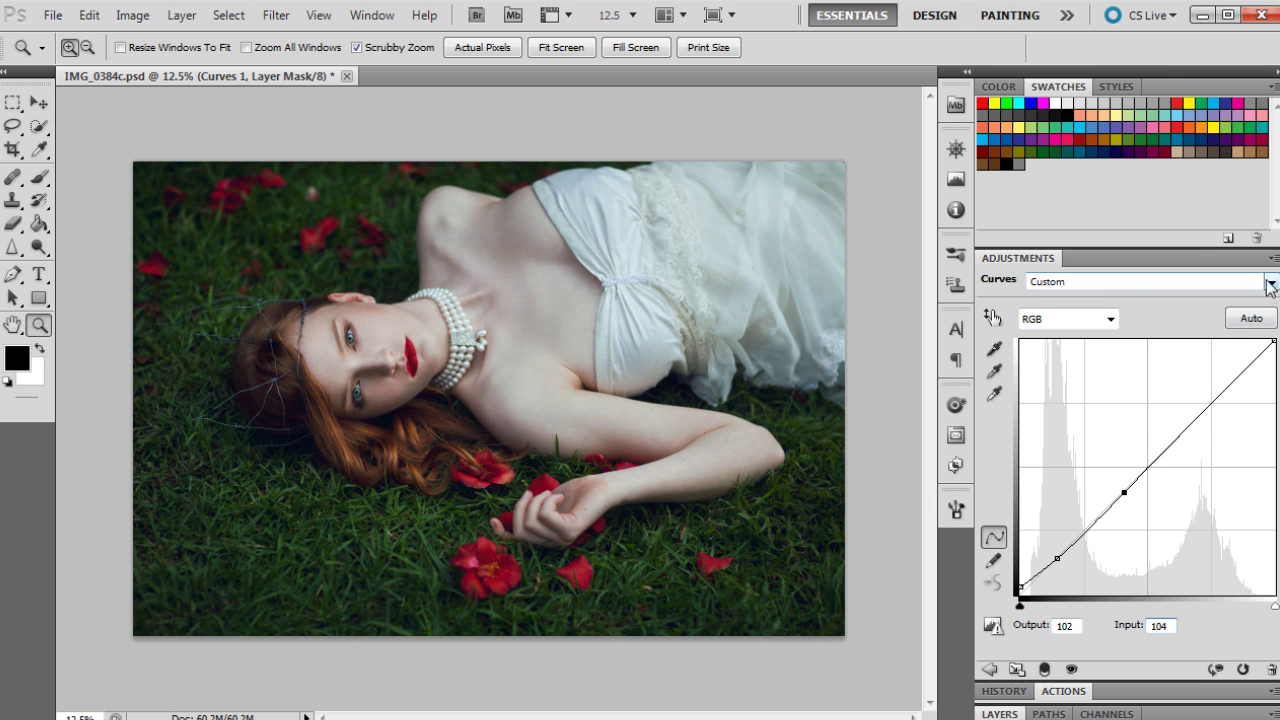
Step: Add a highlight point to the RGB curve at output 198 and input 194
left_click(1189, 430)
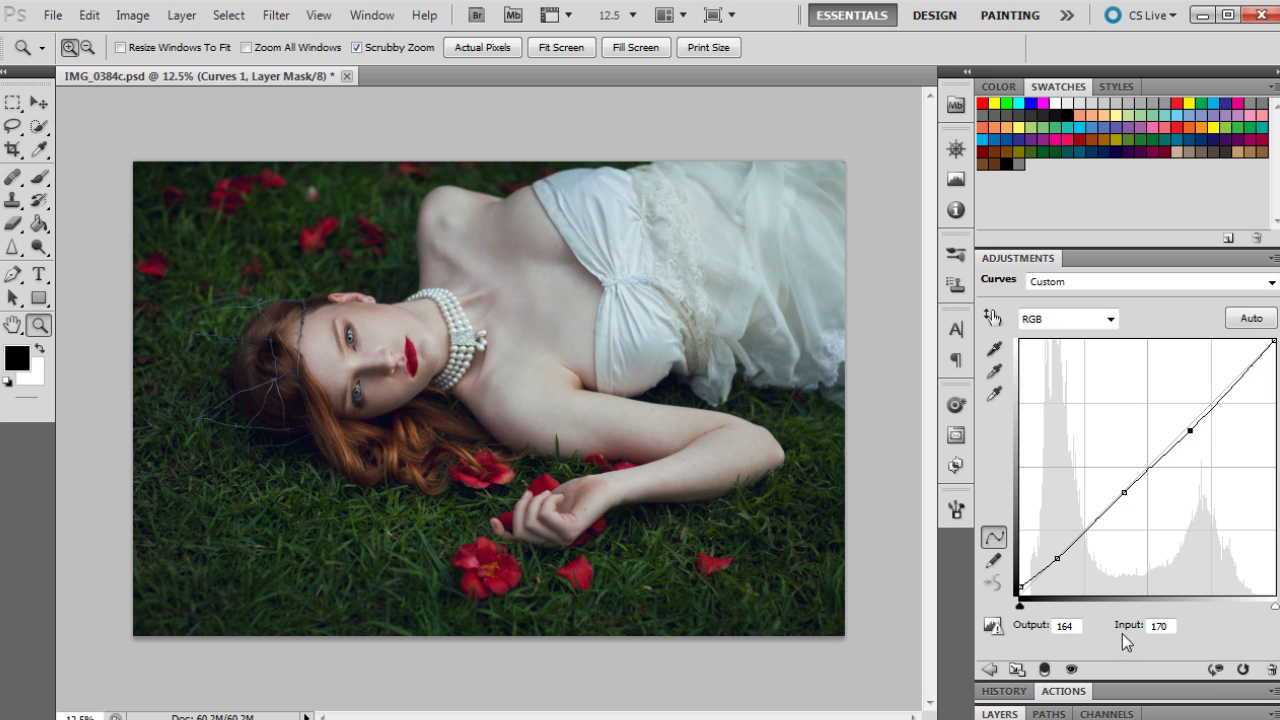
left_click(1024, 630)
type("198")
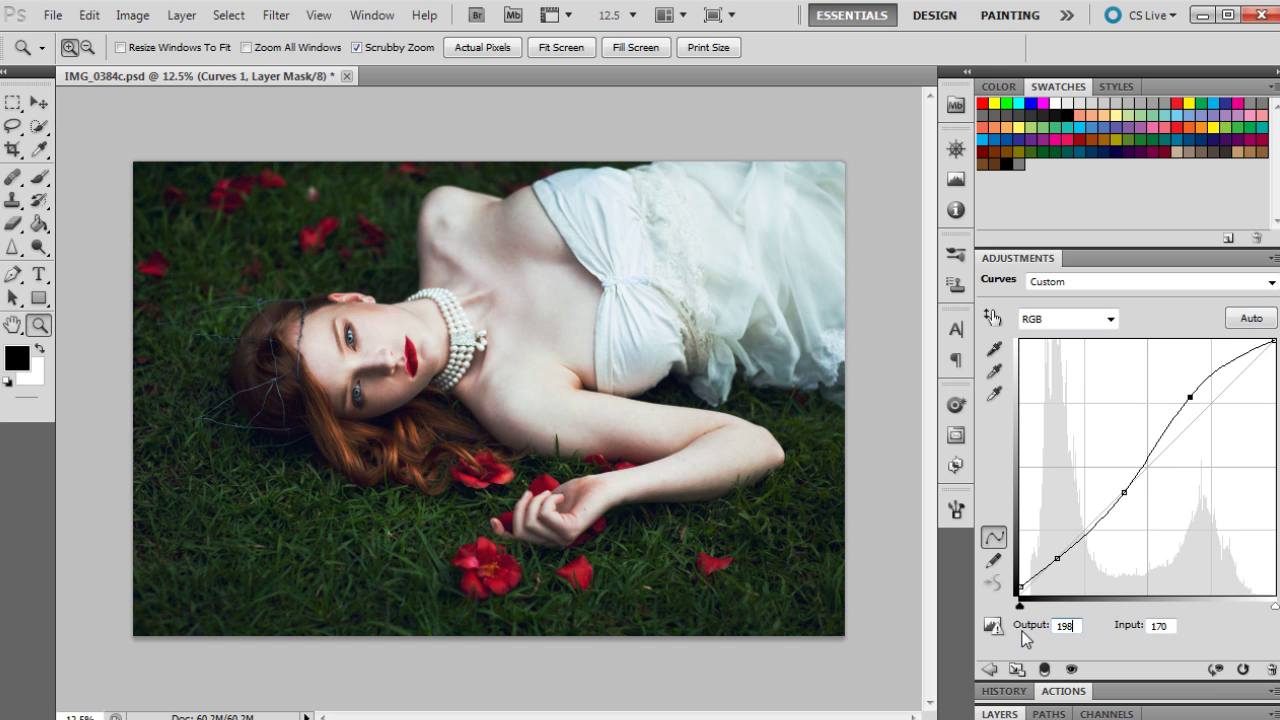
key("Tab")
type("194")
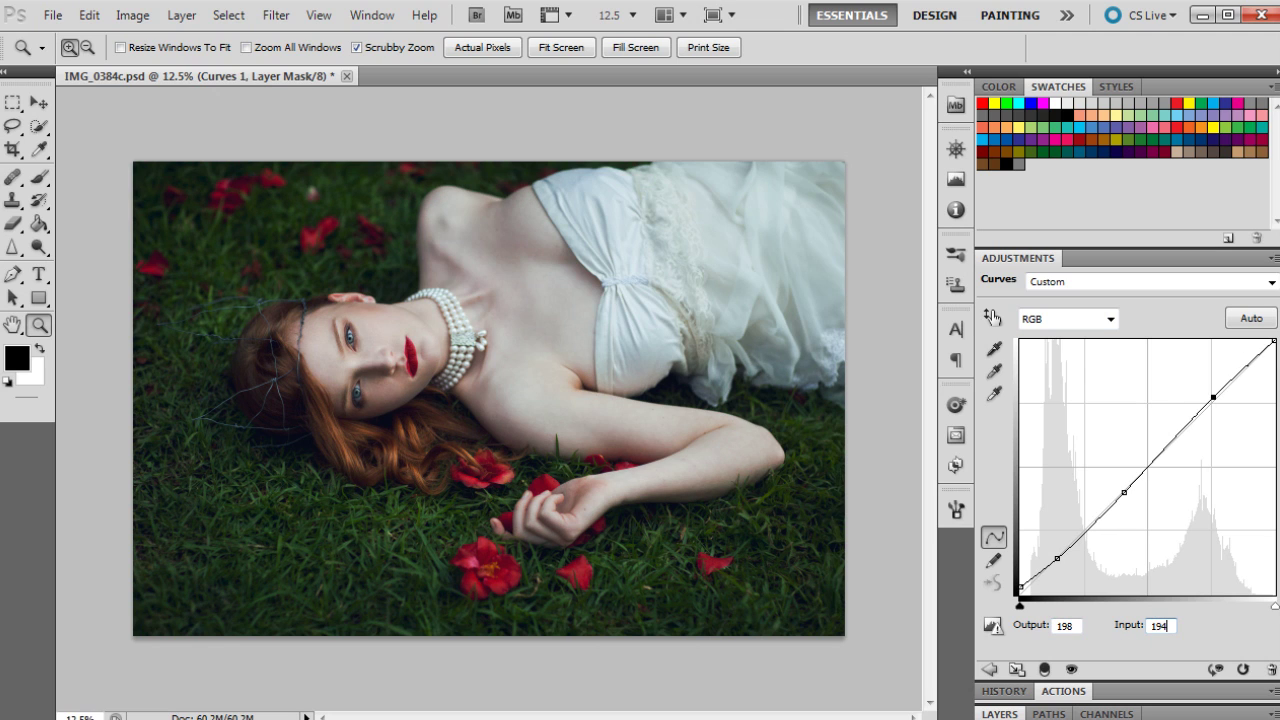
Step: Add a midtone point to the Red channel's curve at output 121 and input 119
left_click(1273, 341)
left_click(1045, 316)
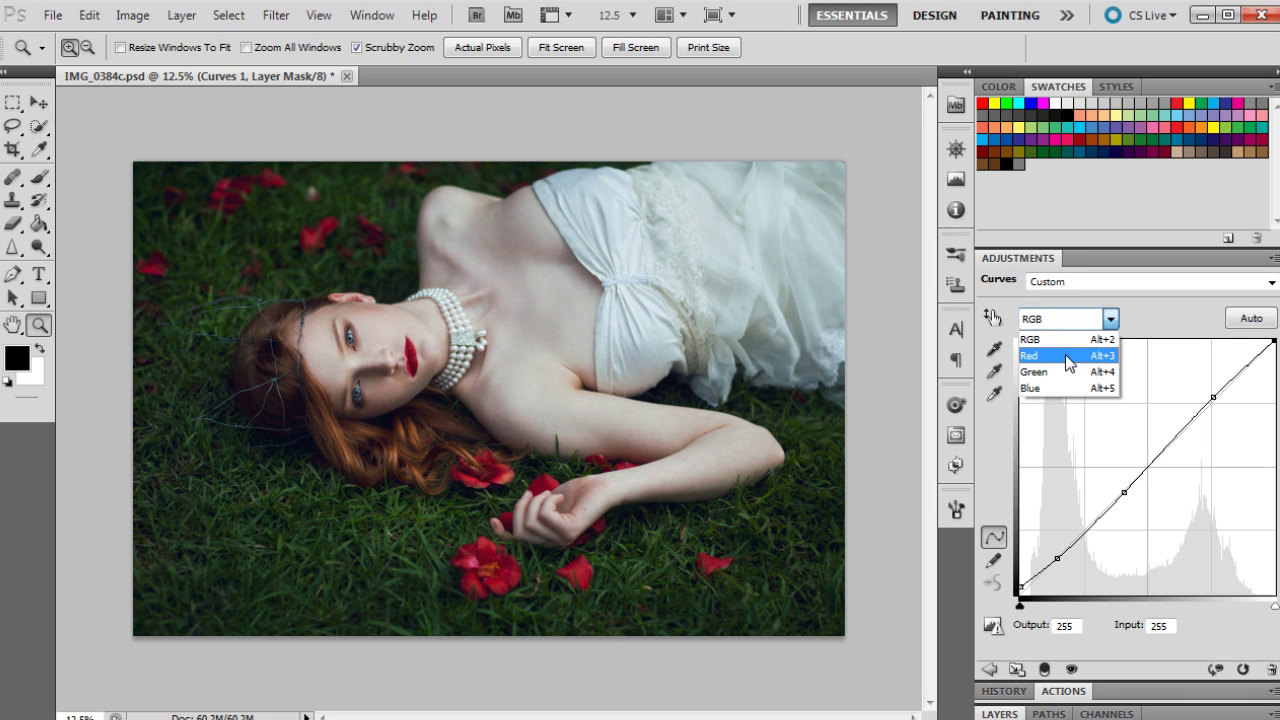
left_click(1068, 362)
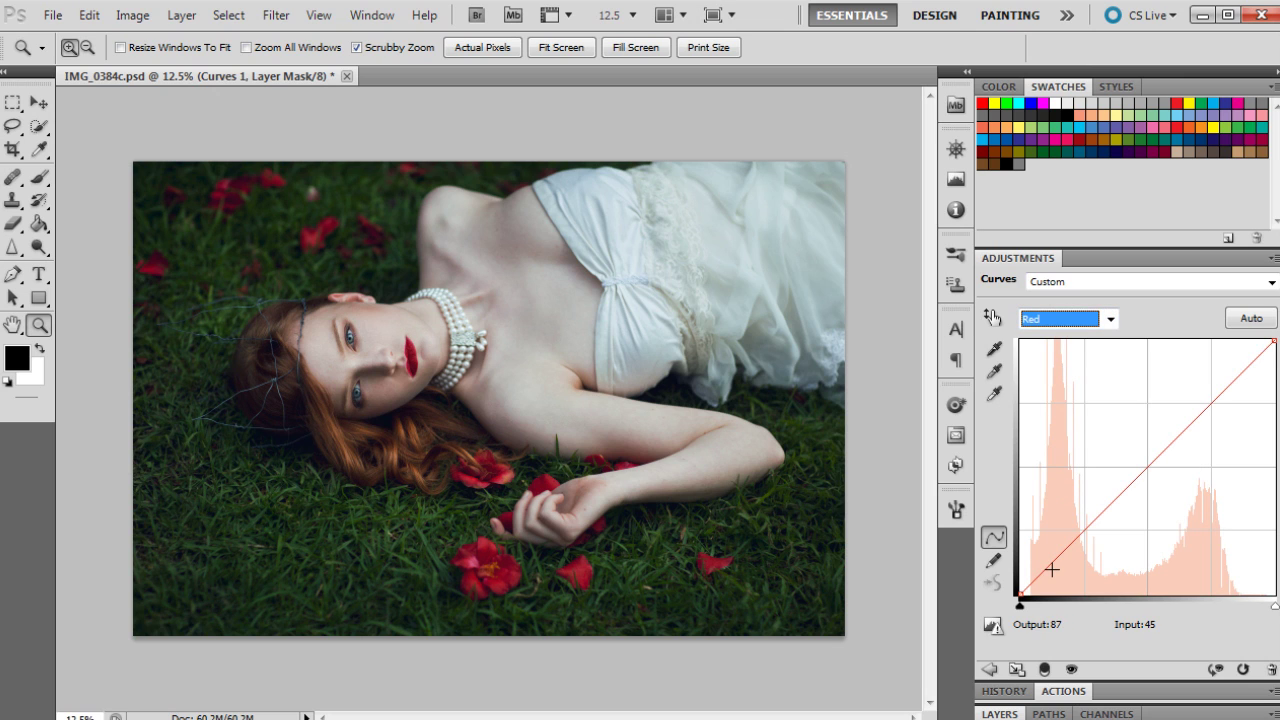
left_click(1083, 533)
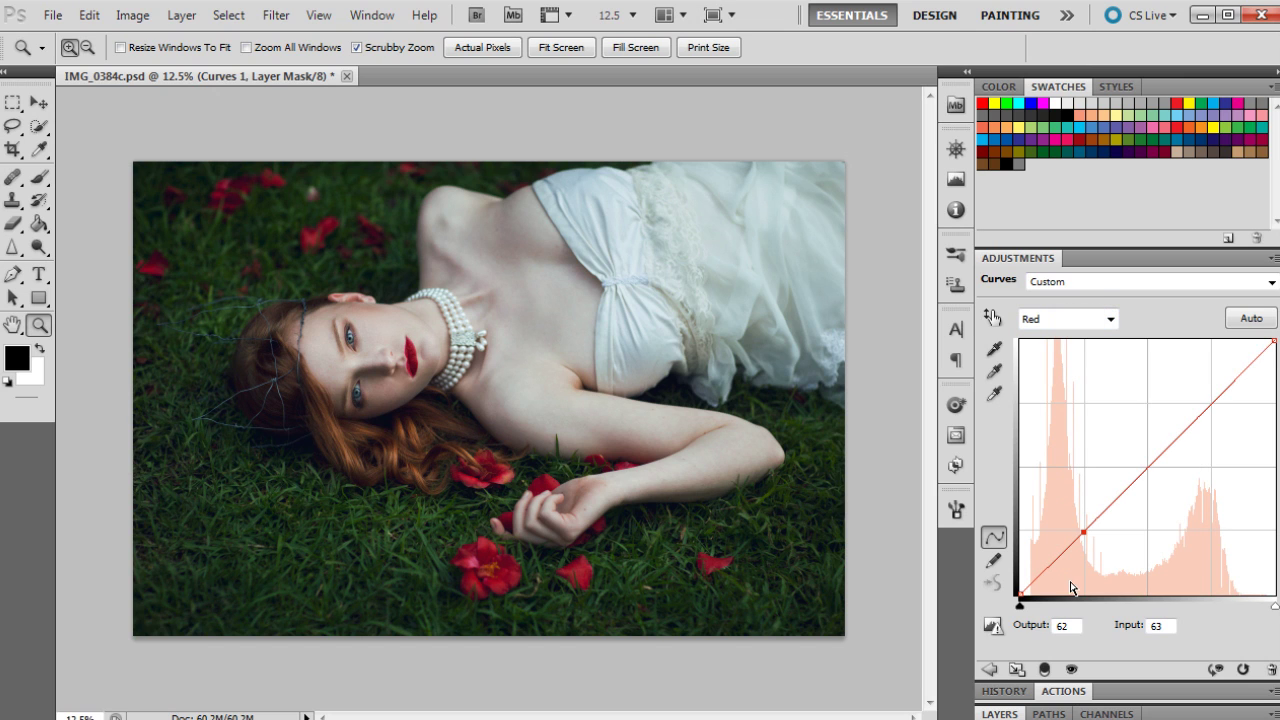
double_click(1062, 625)
type("121")
key("Tab")
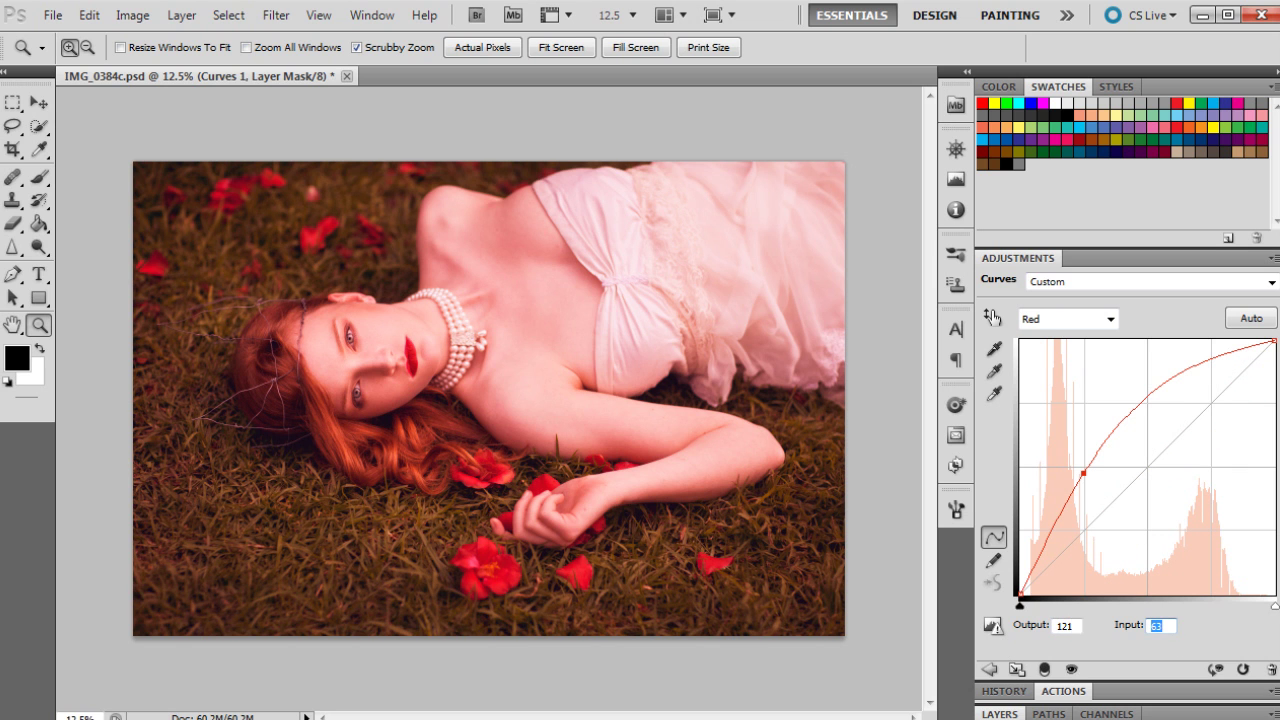
type("119")
Step: Add a shadow point to the Green channel's curve at output 62 and input 63
left_click(1060, 316)
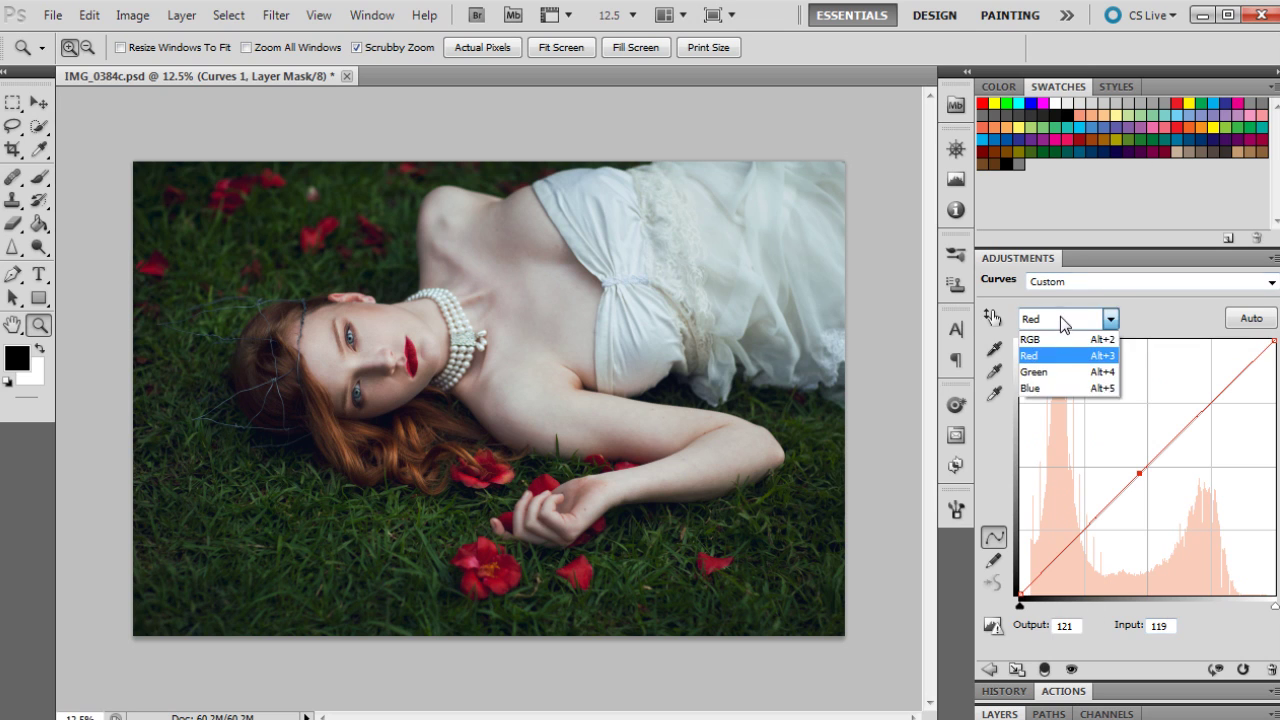
left_click(1045, 371)
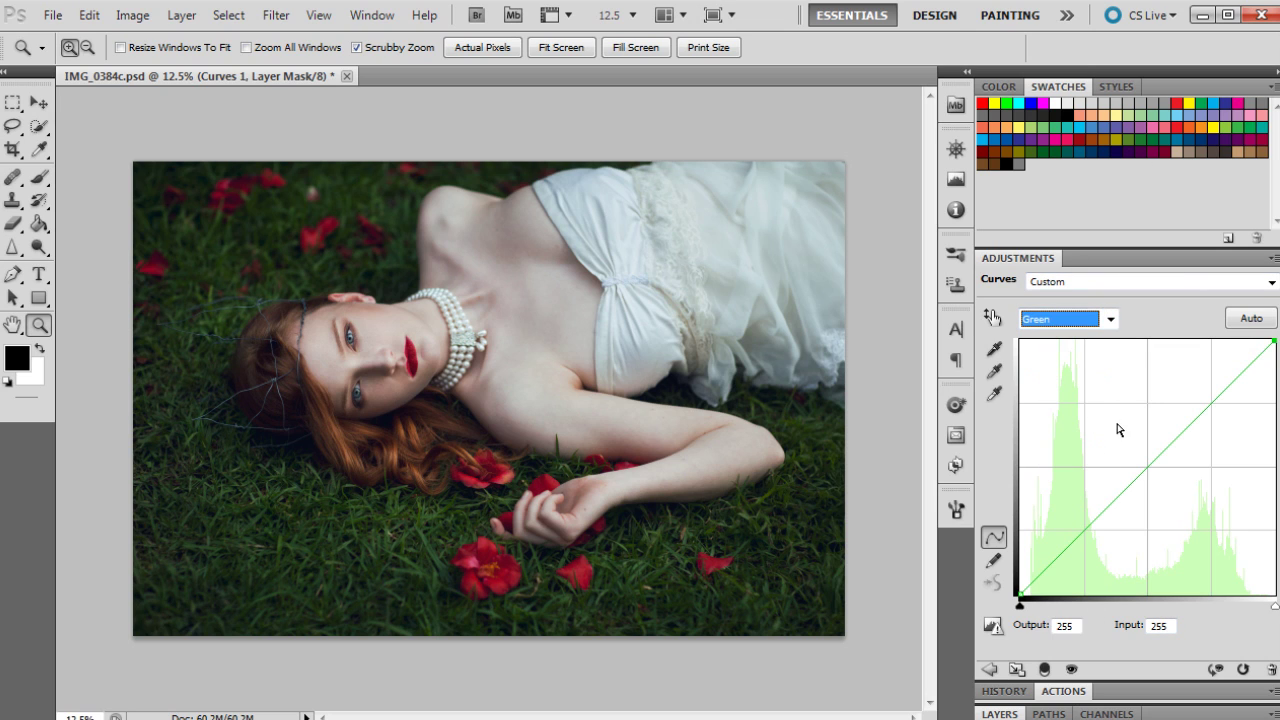
left_click(1058, 558)
left_click(1065, 625)
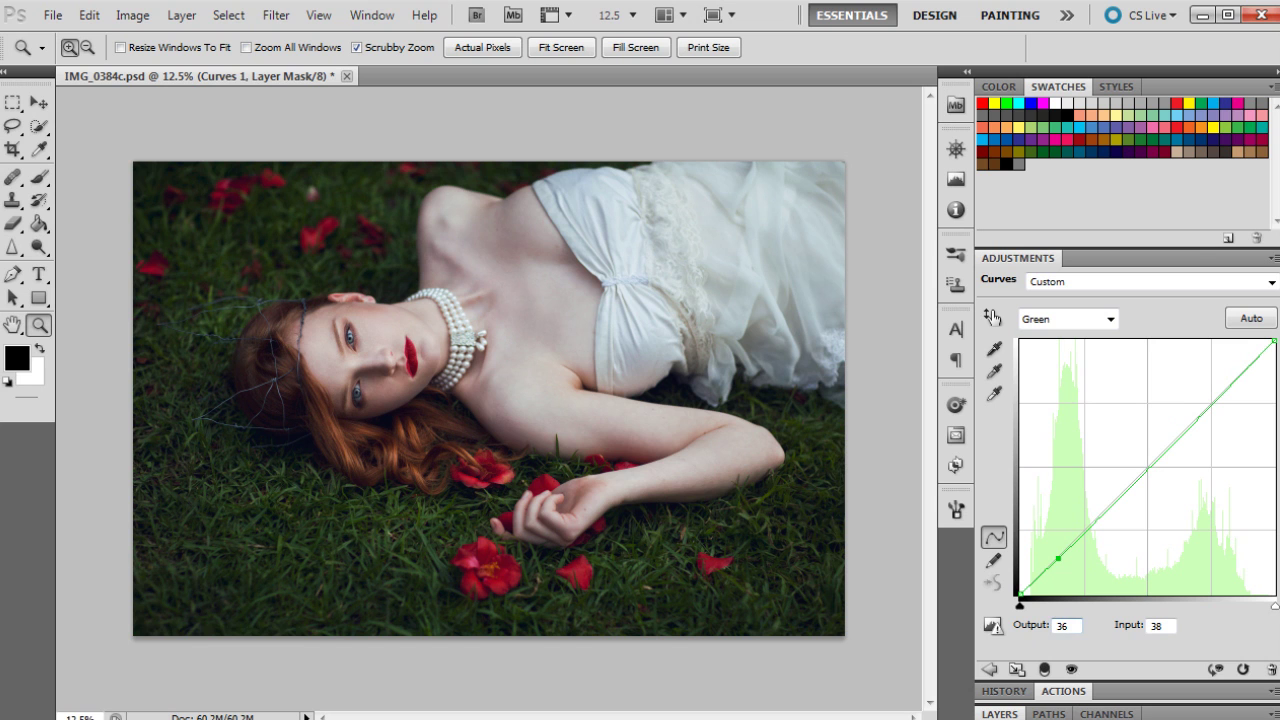
type("65")
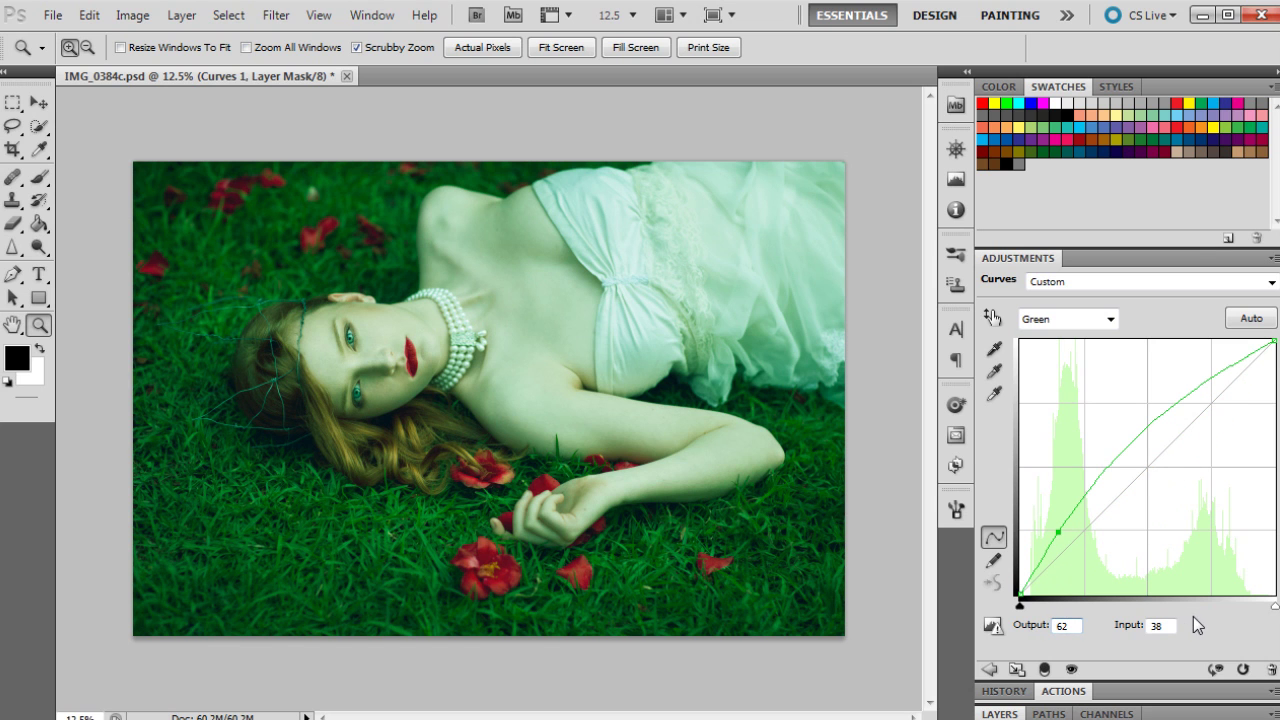
key("Tab")
type("63")
Step: Add a highlight point to the Green channel's curve at output 187 and input 183
left_click(1146, 469)
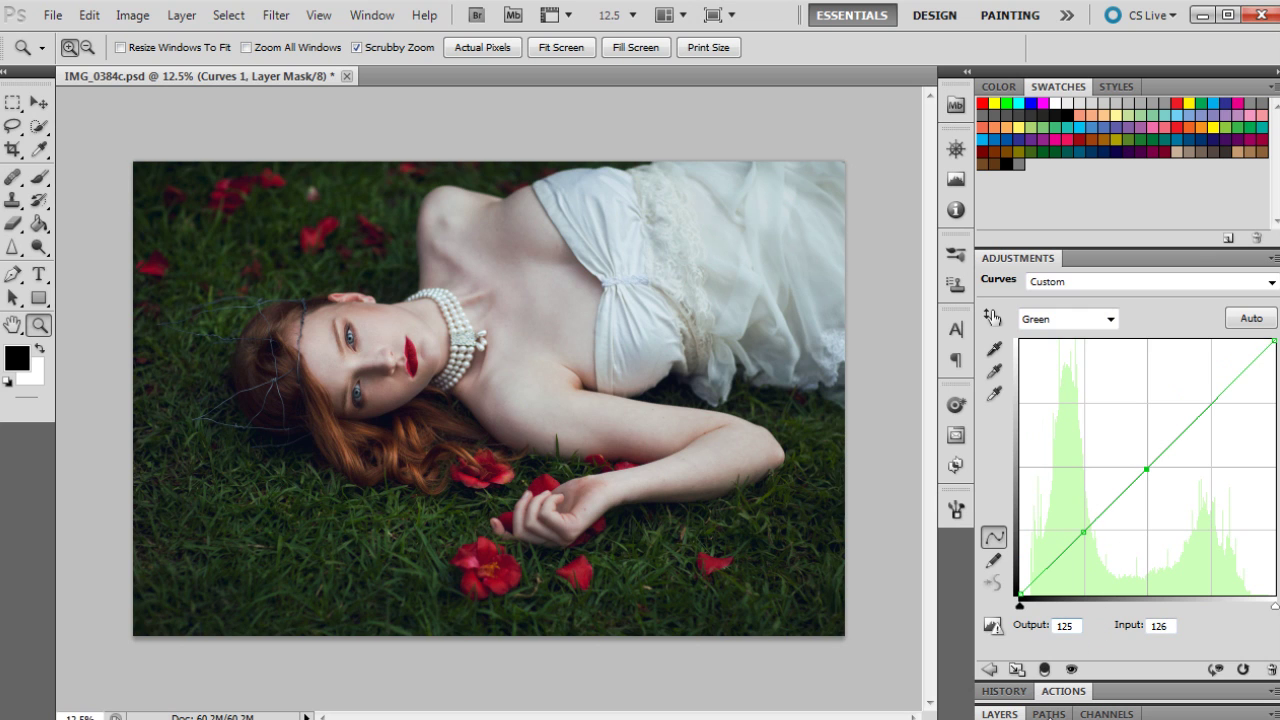
type("187")
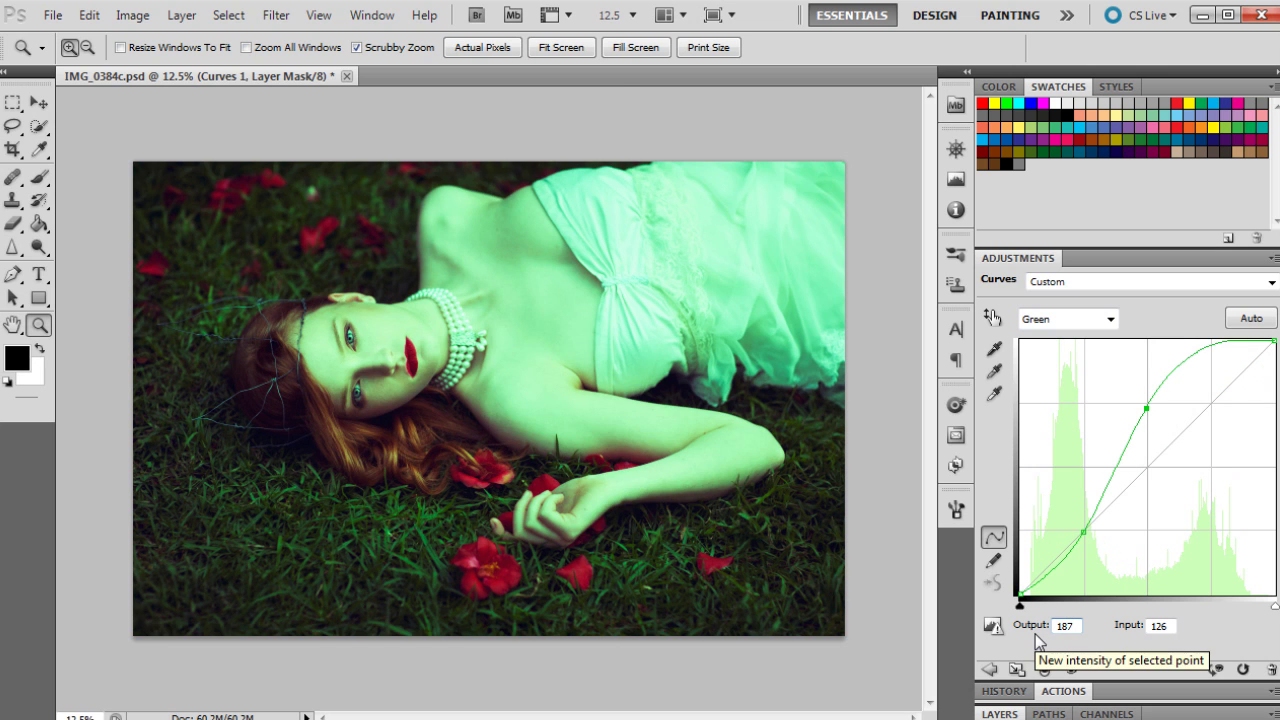
key("Tab")
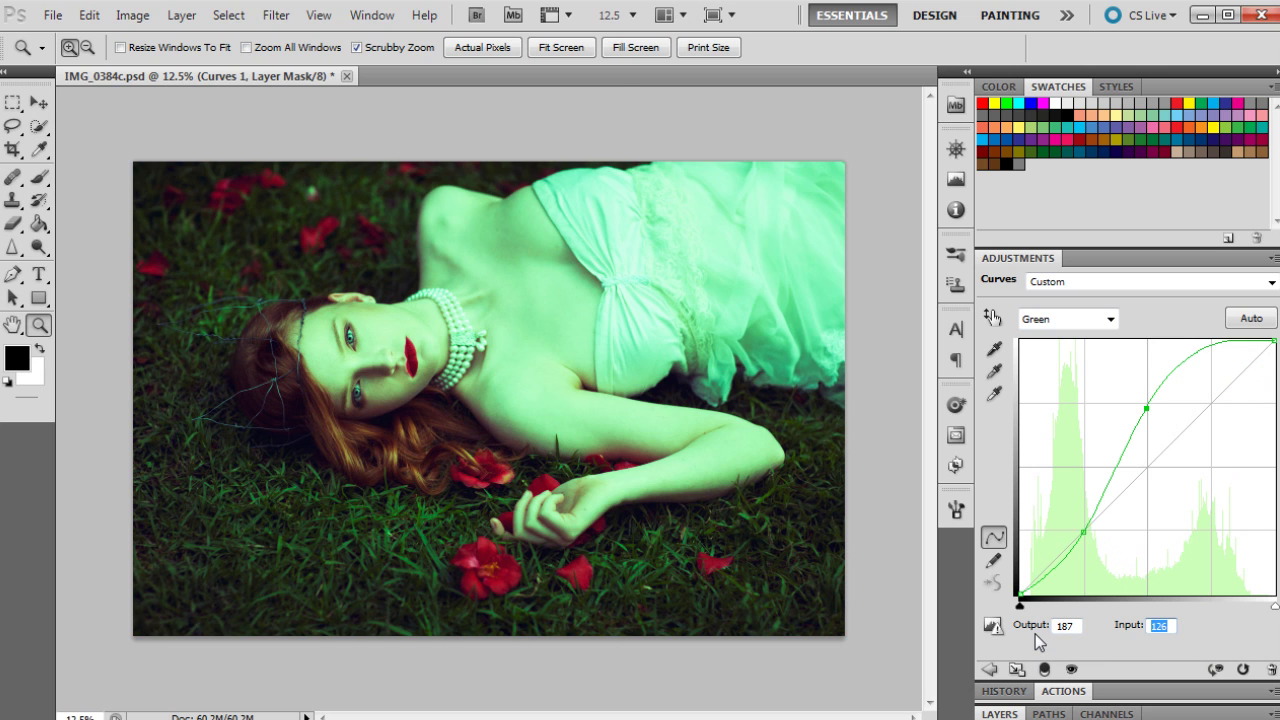
type("183")
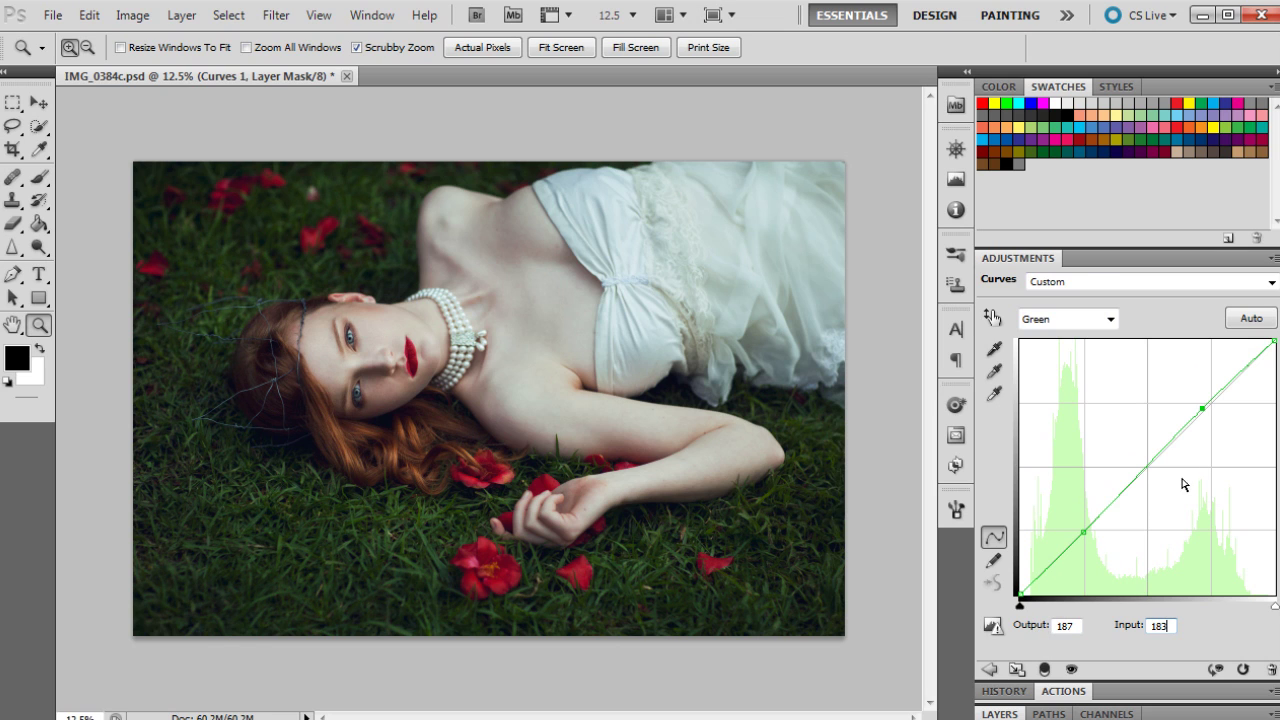
Step: Set the black point of the Blue channel's curve to output 11
left_click(1062, 322)
left_click(1042, 392)
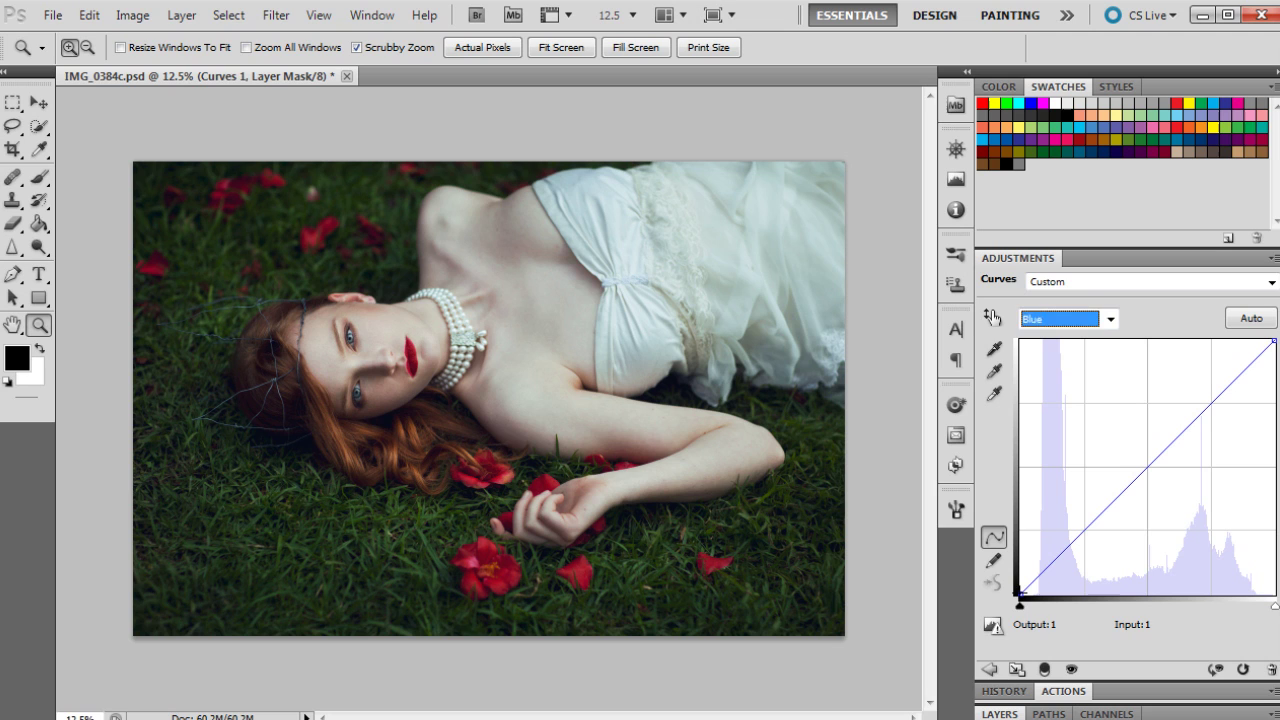
left_click(1020, 594)
left_click(1068, 625)
type("11")
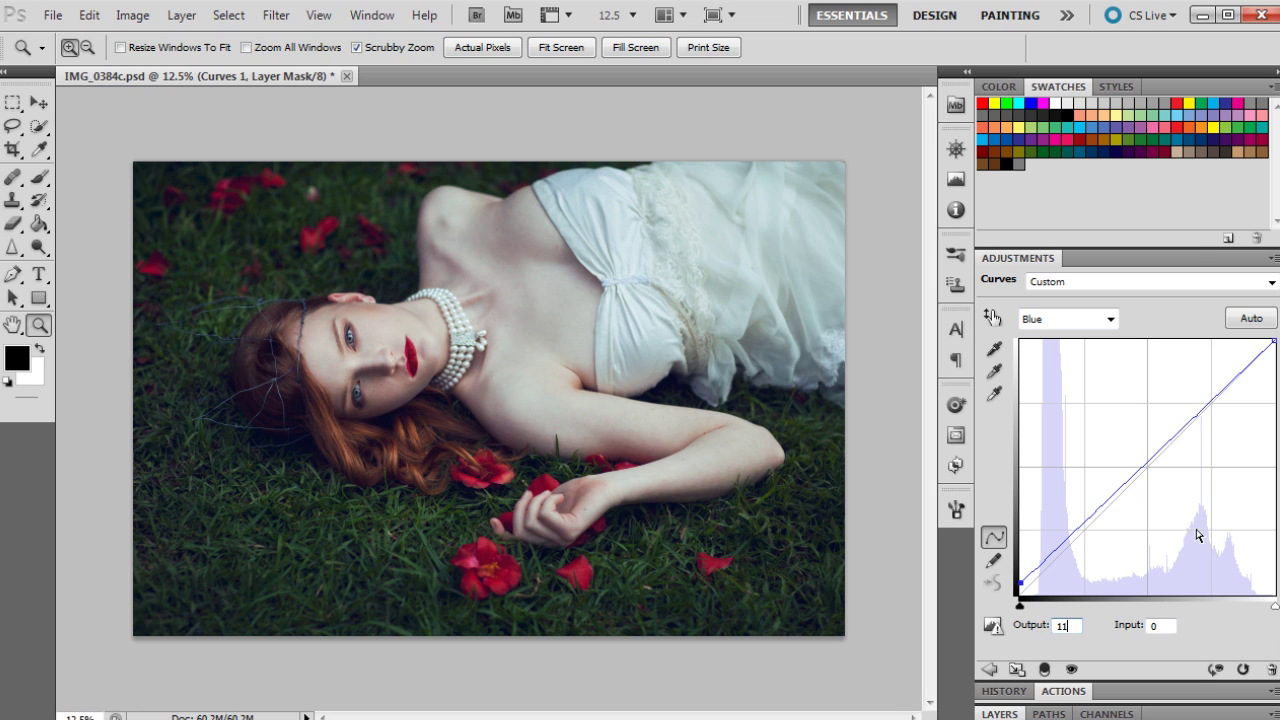
Step: Add a shadow point to the Blue channel's curve at output 84 and input 81
left_click(1080, 523)
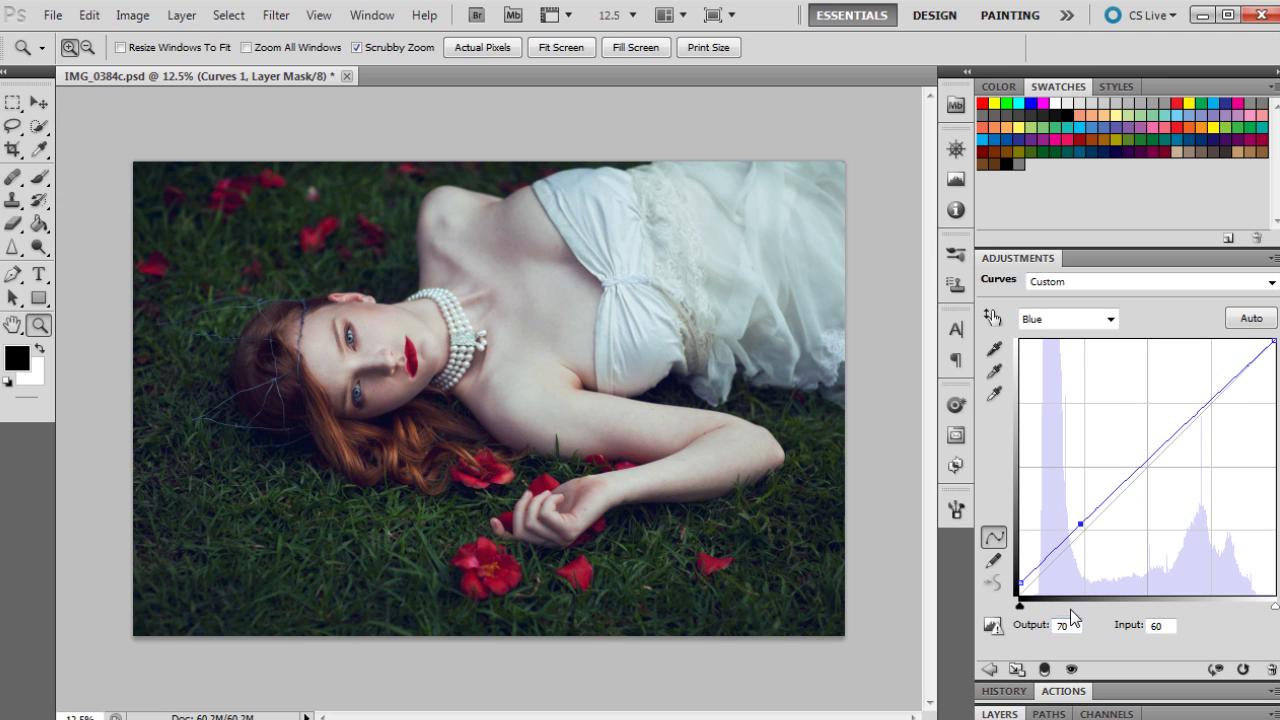
type("84")
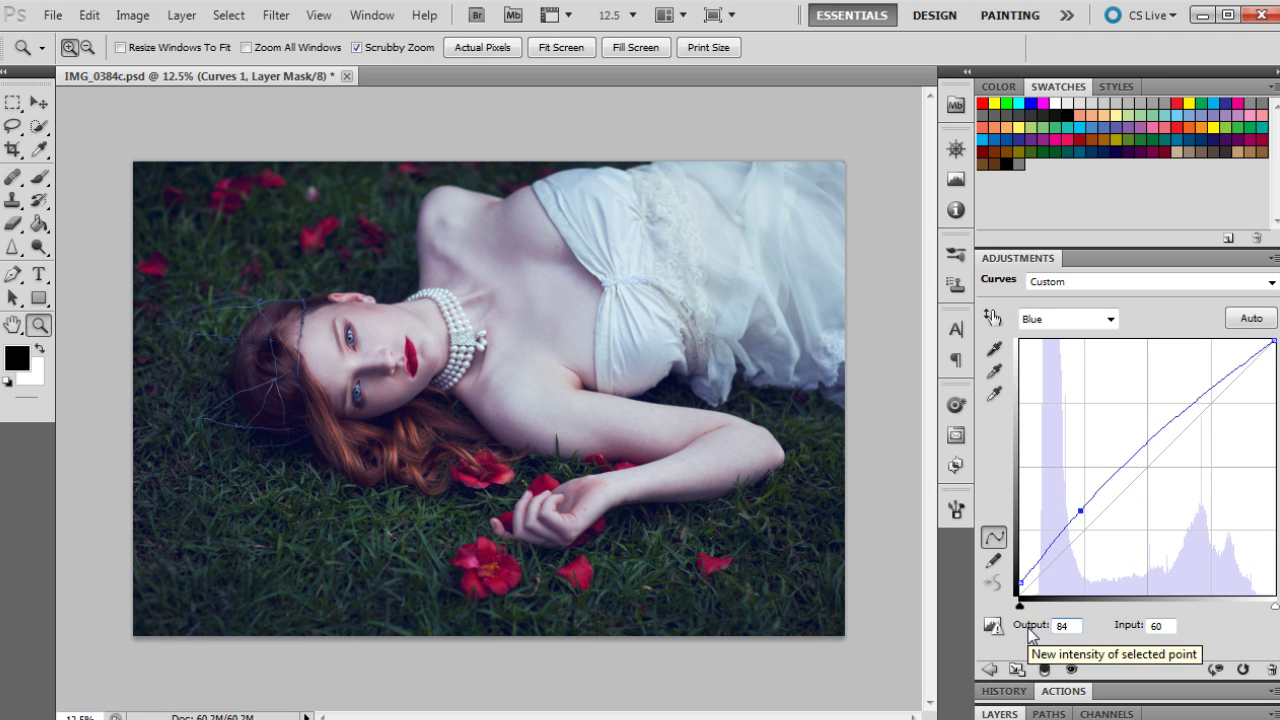
key("Tab")
type("81")
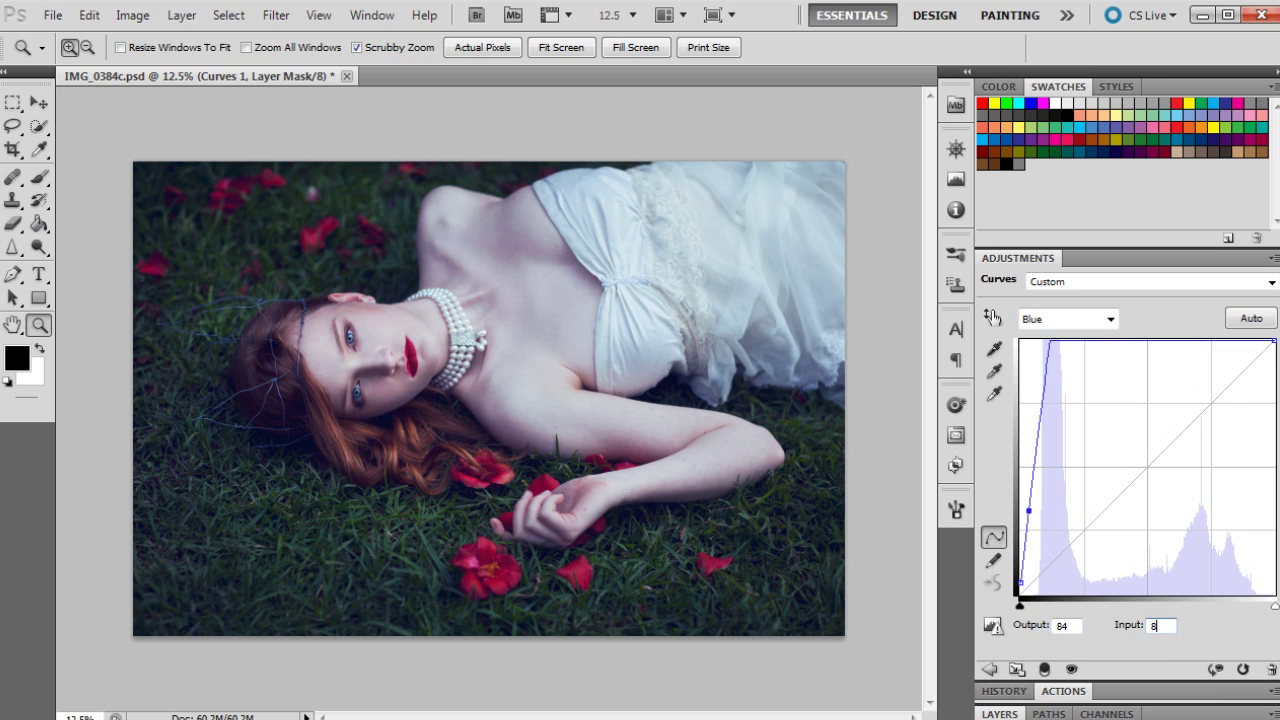
Step: Add a highlight point to the Blue channel's curve at output 168 and input 169
left_click(1182, 432)
double_click(1065, 625)
type("168")
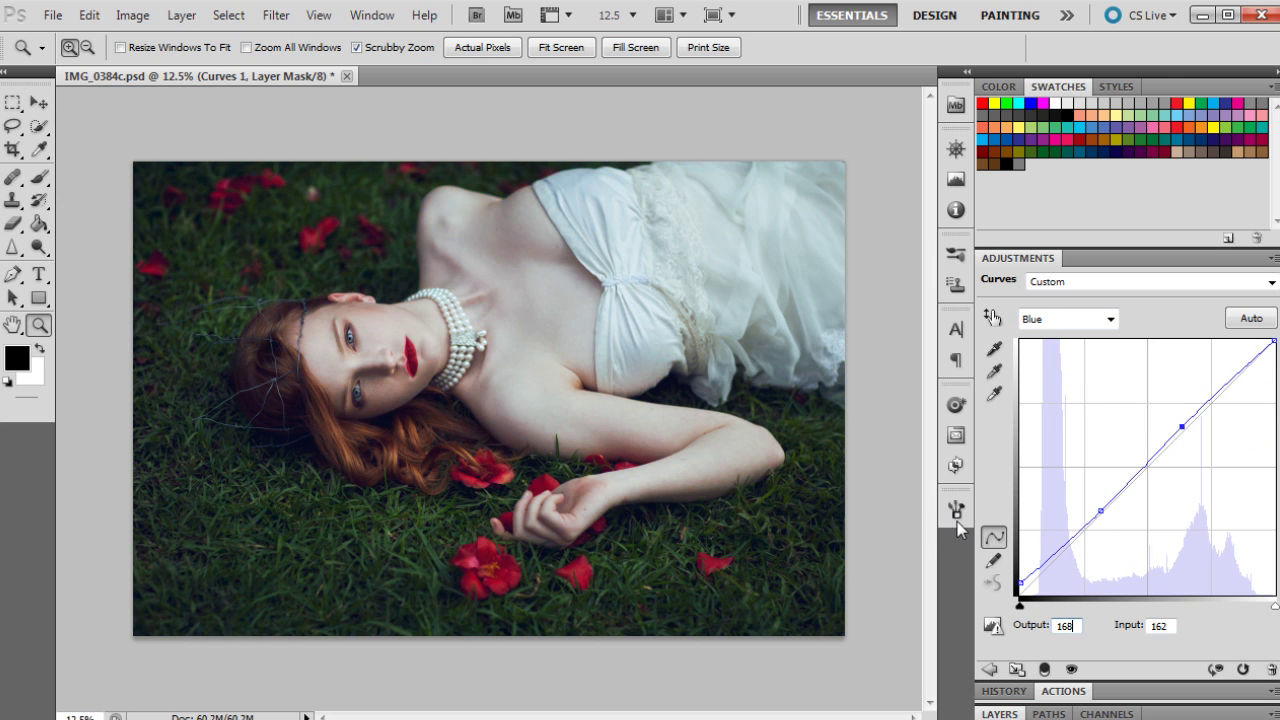
key("Tab")
type("169")
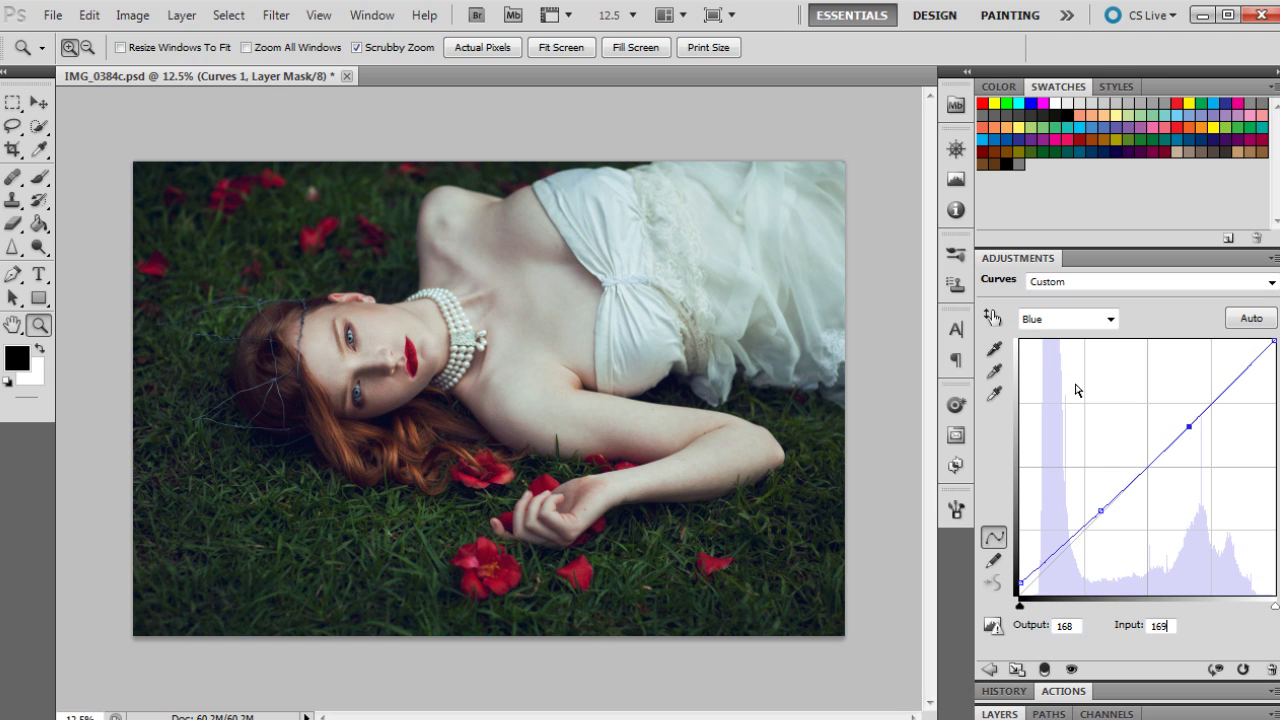
Step: Add a Levels adjustment layer above the Curves layer with input black 2 and input white 250
left_click(1013, 714)
left_click(1176, 716)
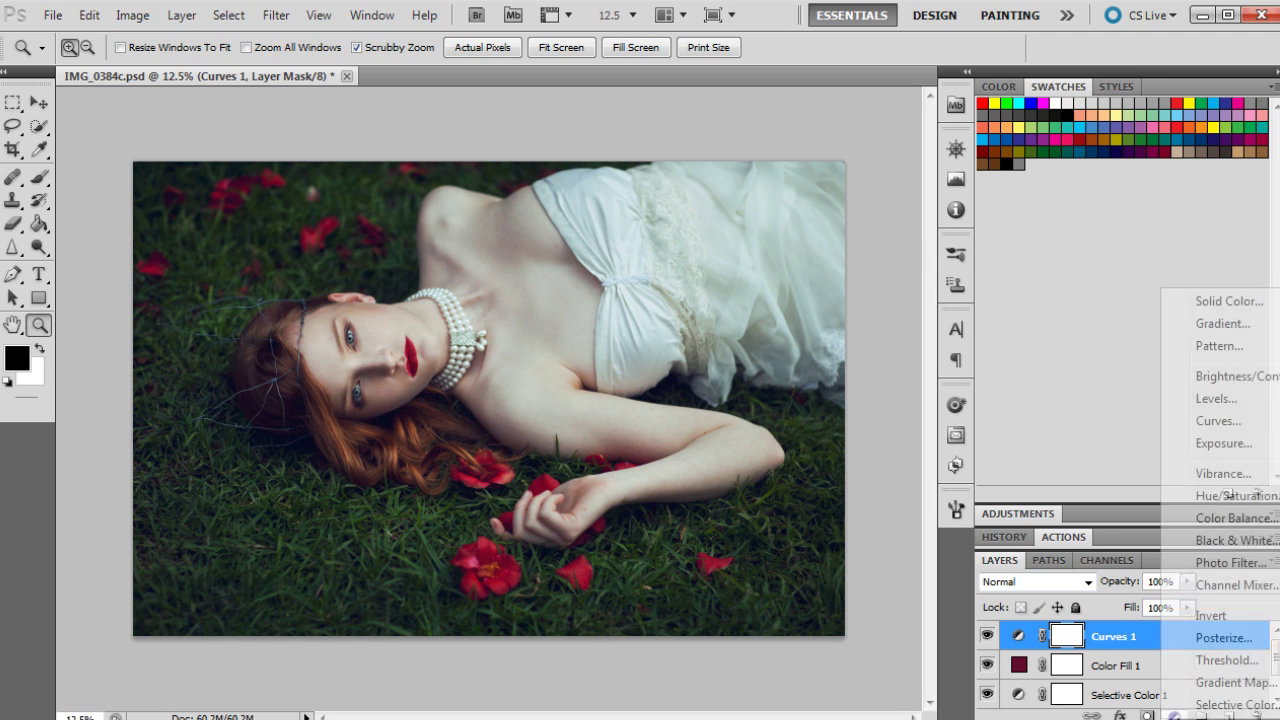
left_click(1217, 401)
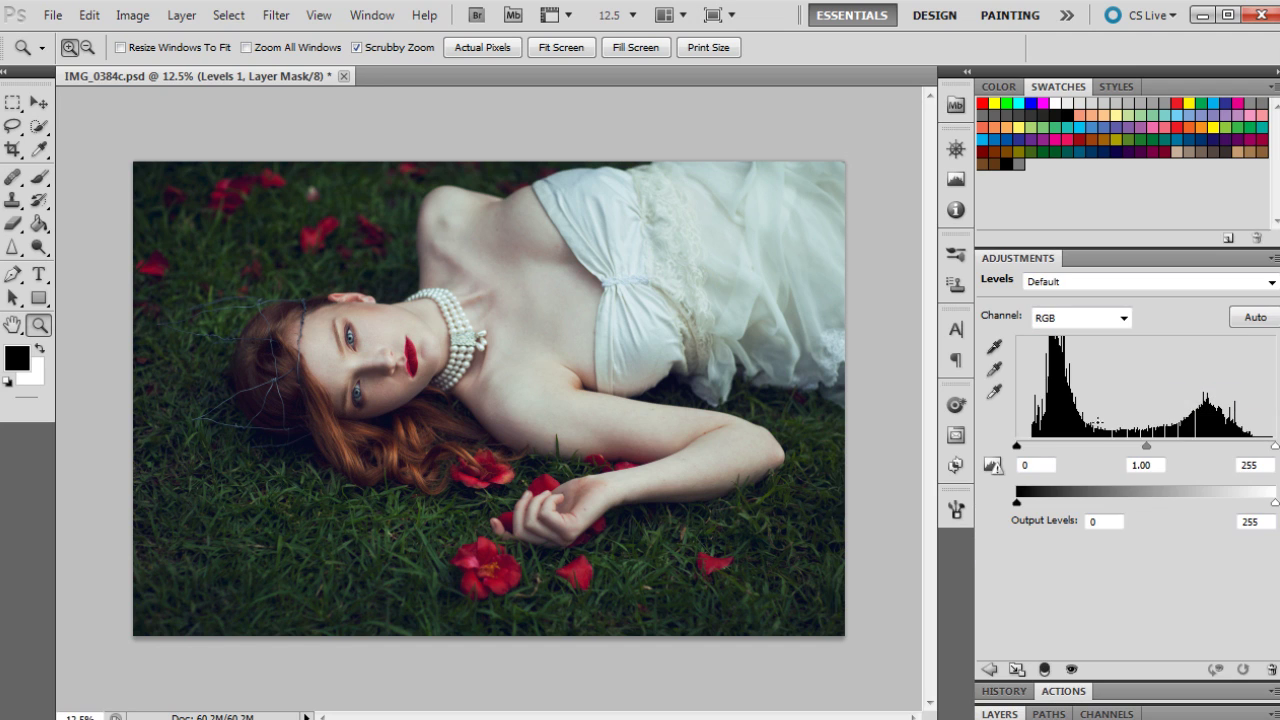
left_click(1024, 465)
type("2")
type("250")
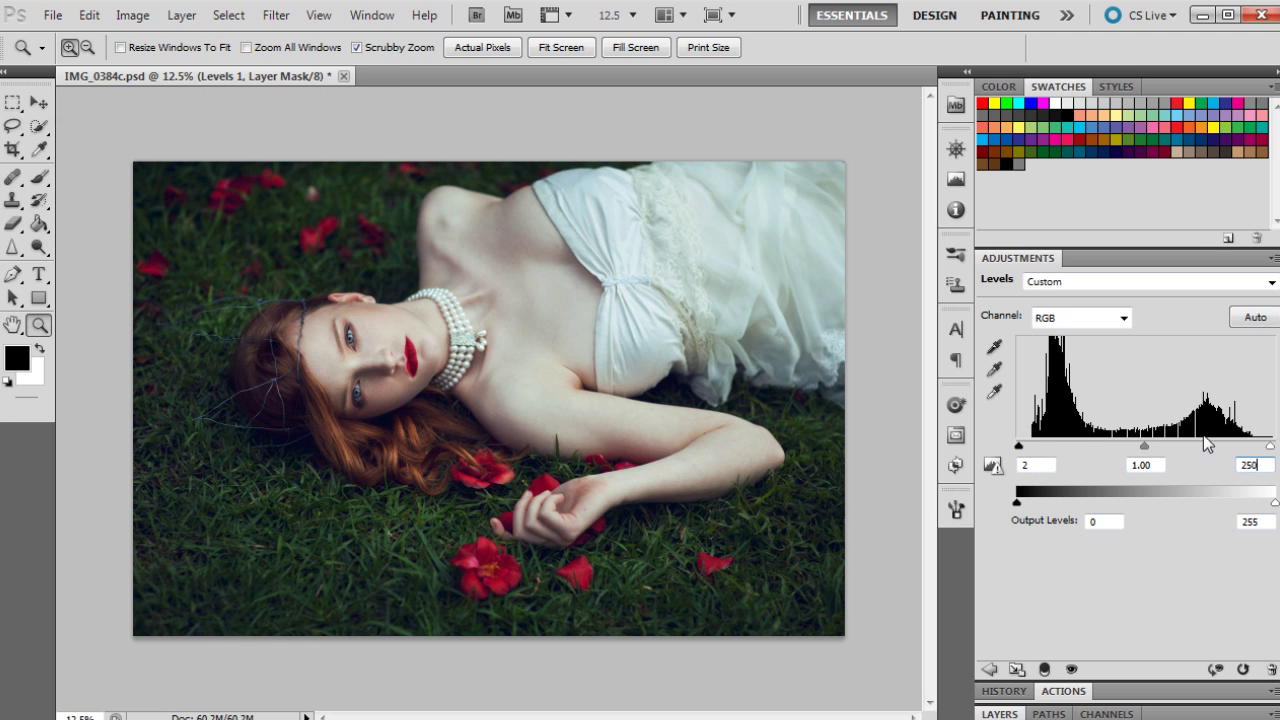
Step: Add a Solid Color fill layer with the brown color #7a673a above the Levels layer
left_click(1042, 712)
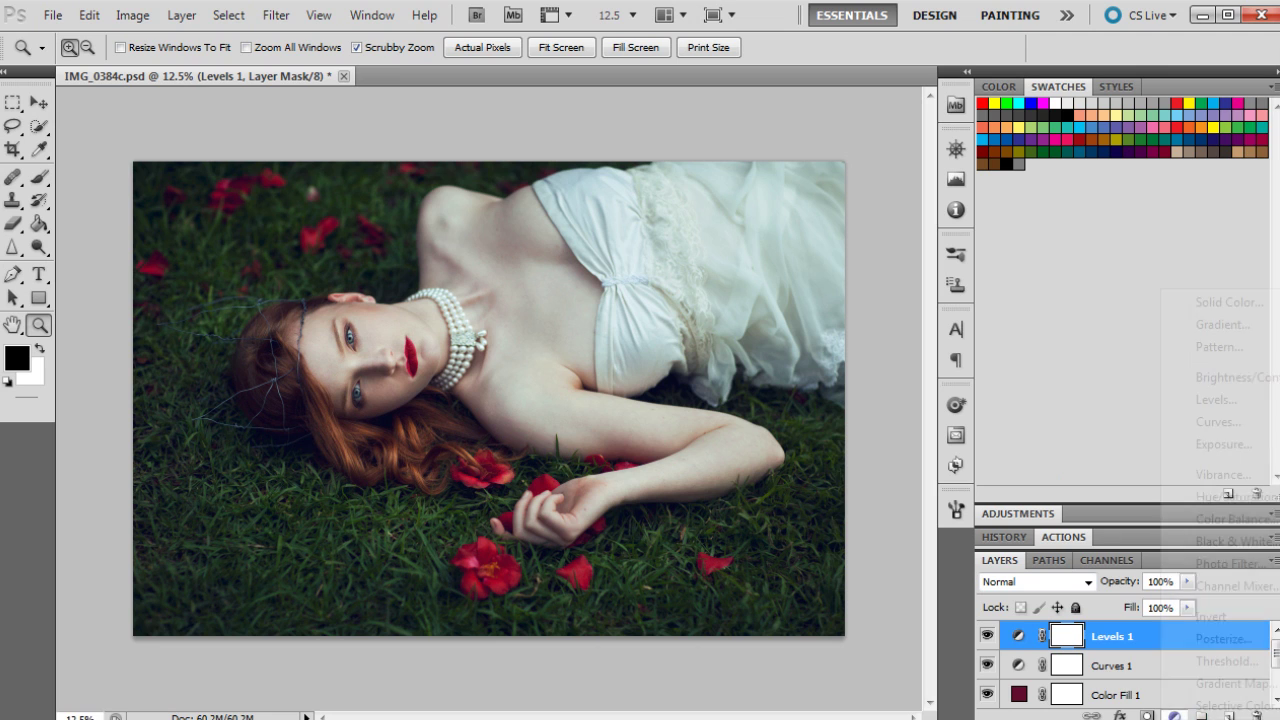
left_click(1175, 716)
left_click(1200, 299)
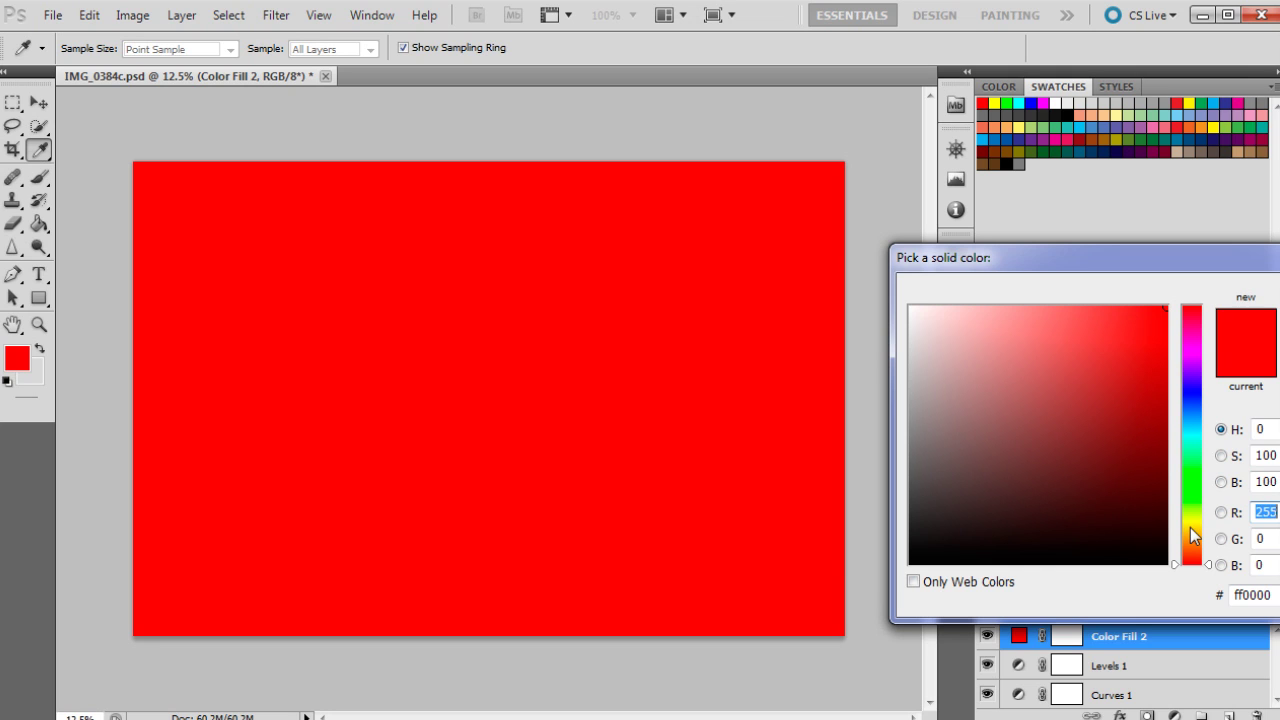
left_click(1196, 527)
left_click(1236, 594)
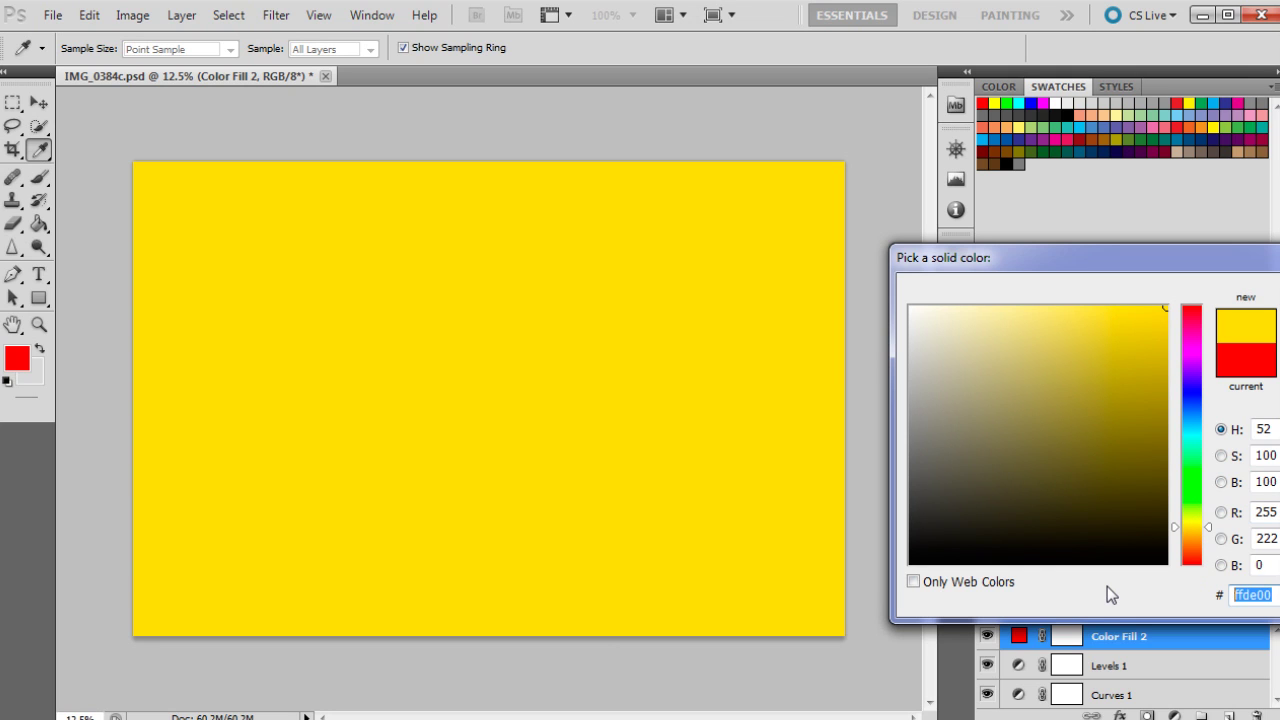
key("Home")
key("shift+End")
type("7a")
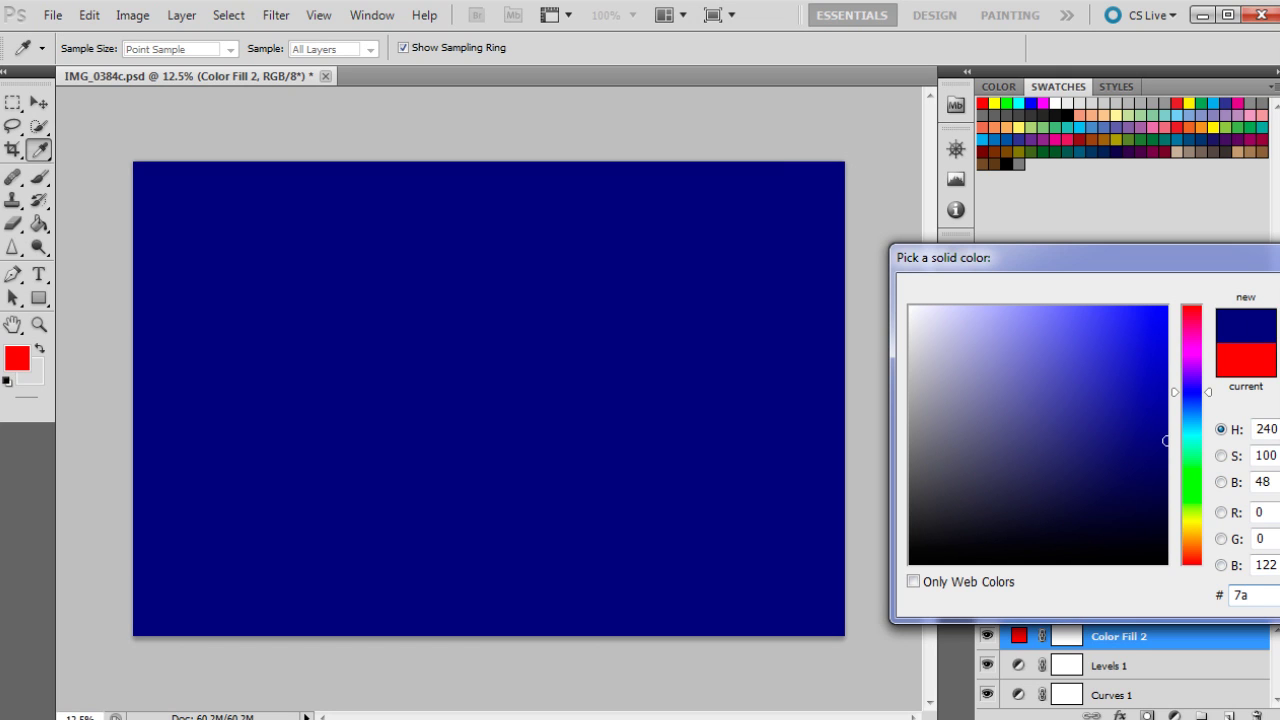
type("67")
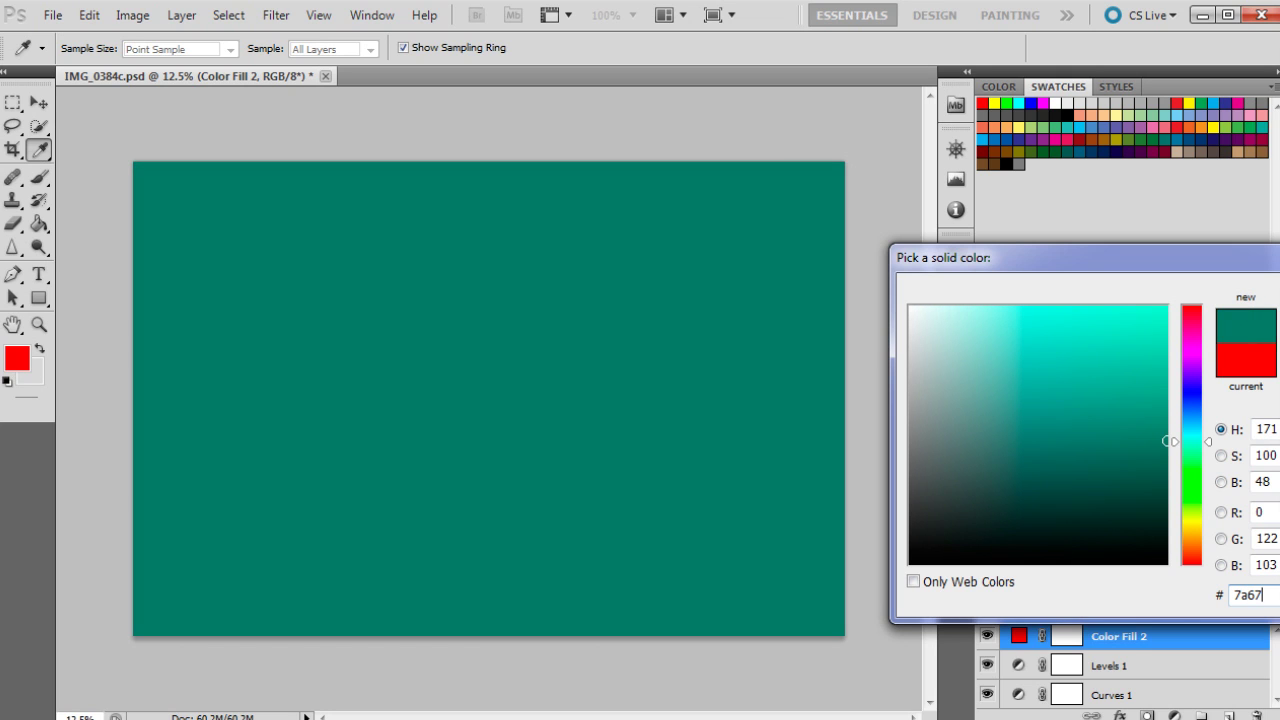
type("3a")
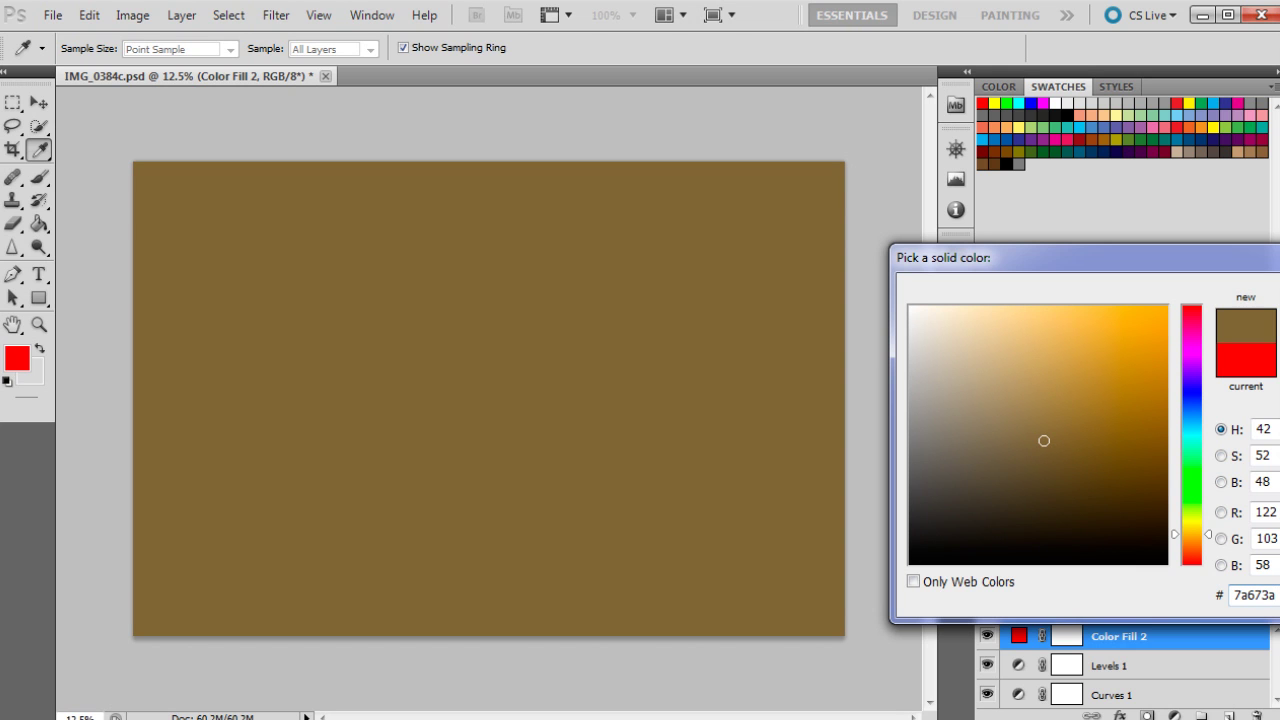
key("Return")
Step: Set the brown fill layer's blend mode to Soft Light and its opacity to 7%
key("z")
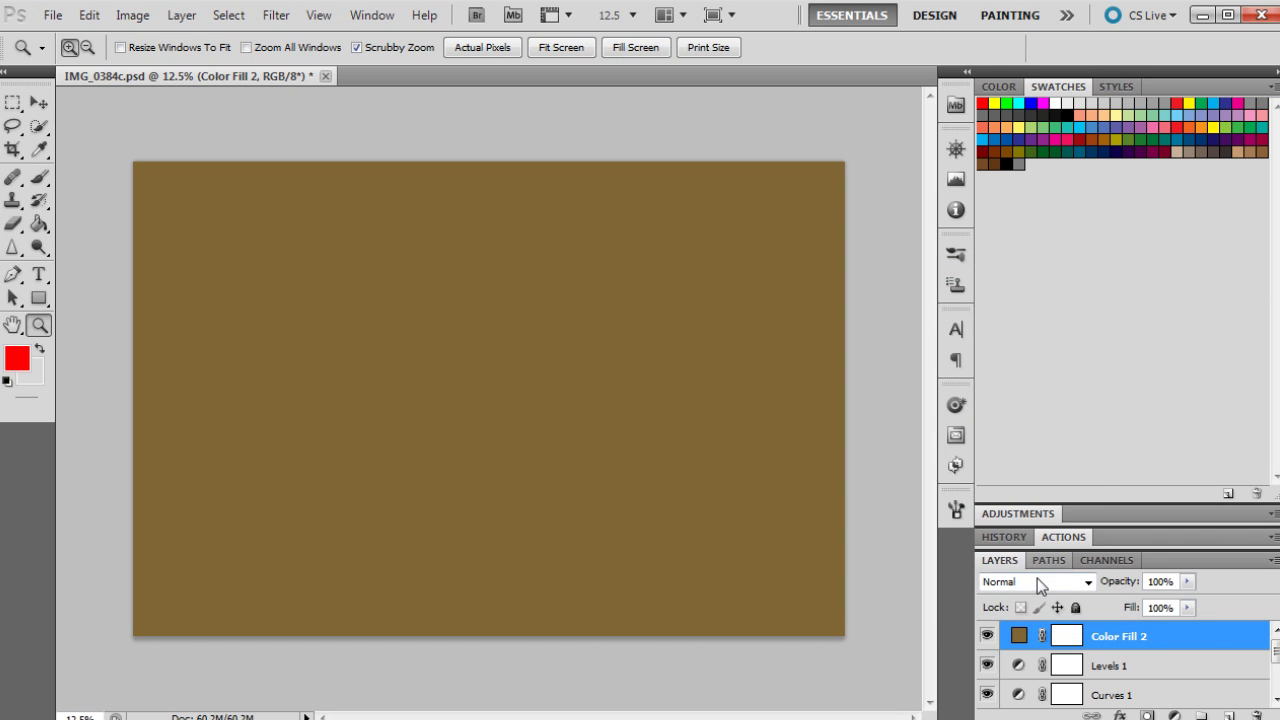
left_click(1040, 584)
left_click(1041, 318)
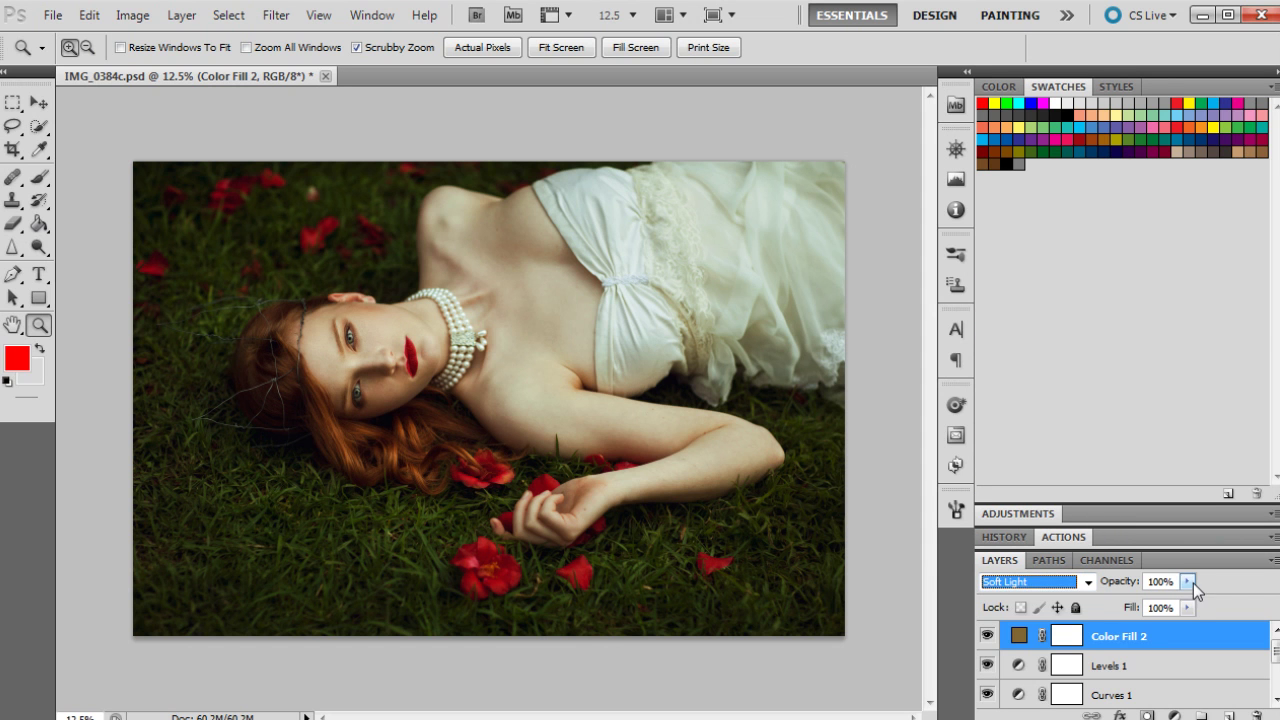
left_click(1187, 581)
left_click_drag(1189, 602, 1099, 610)
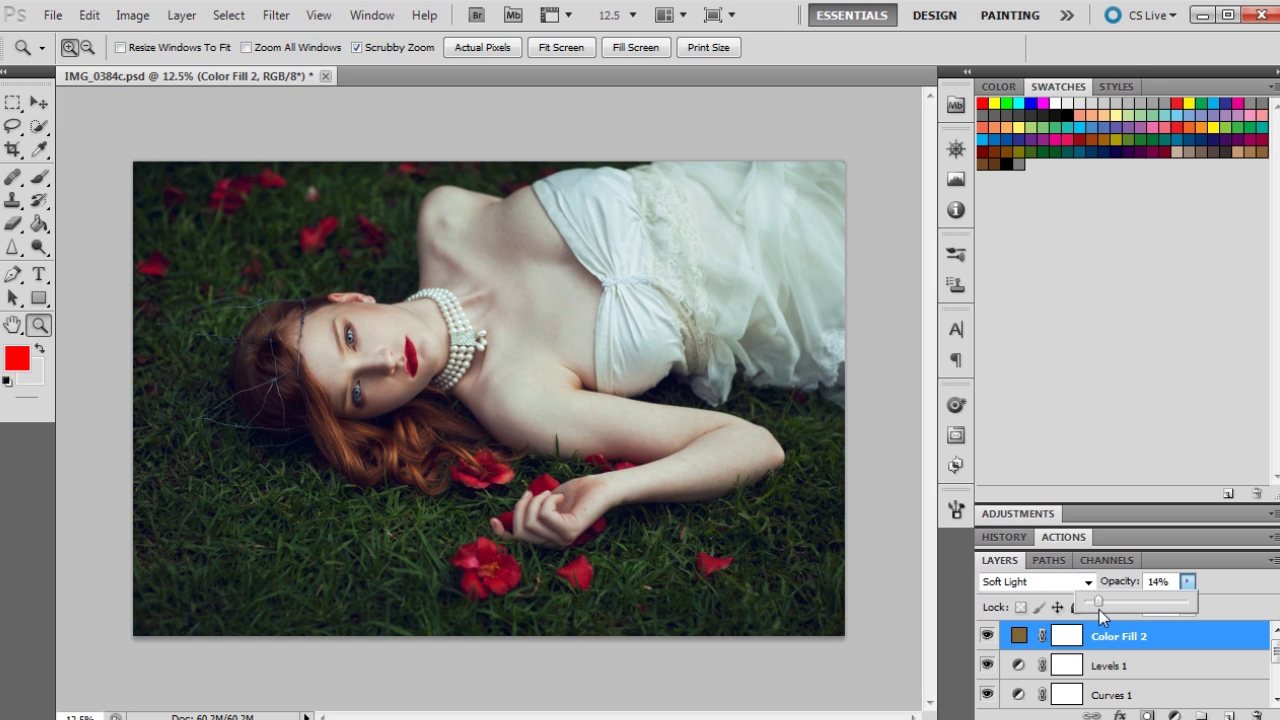
left_click_drag(1099, 610, 1091, 610)
Step: Add a second Levels adjustment layer above the brown fill with input black 5 and input white 252
left_click(1174, 716)
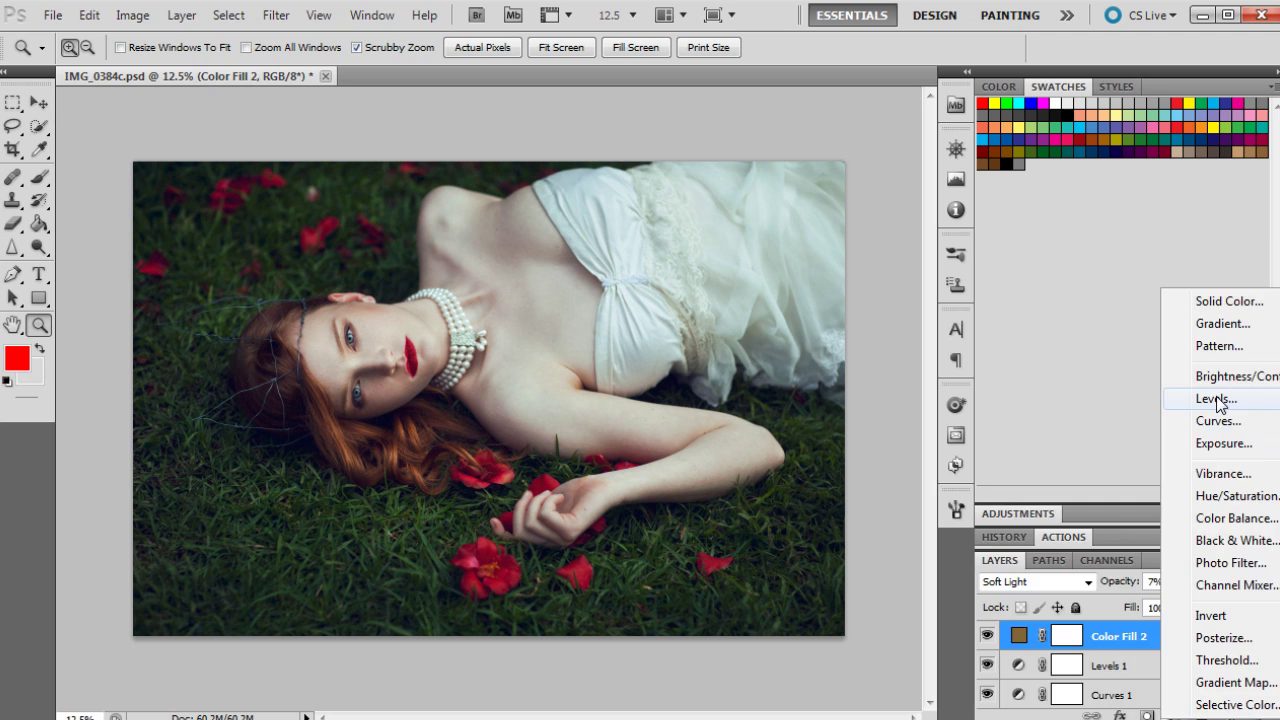
left_click(1200, 400)
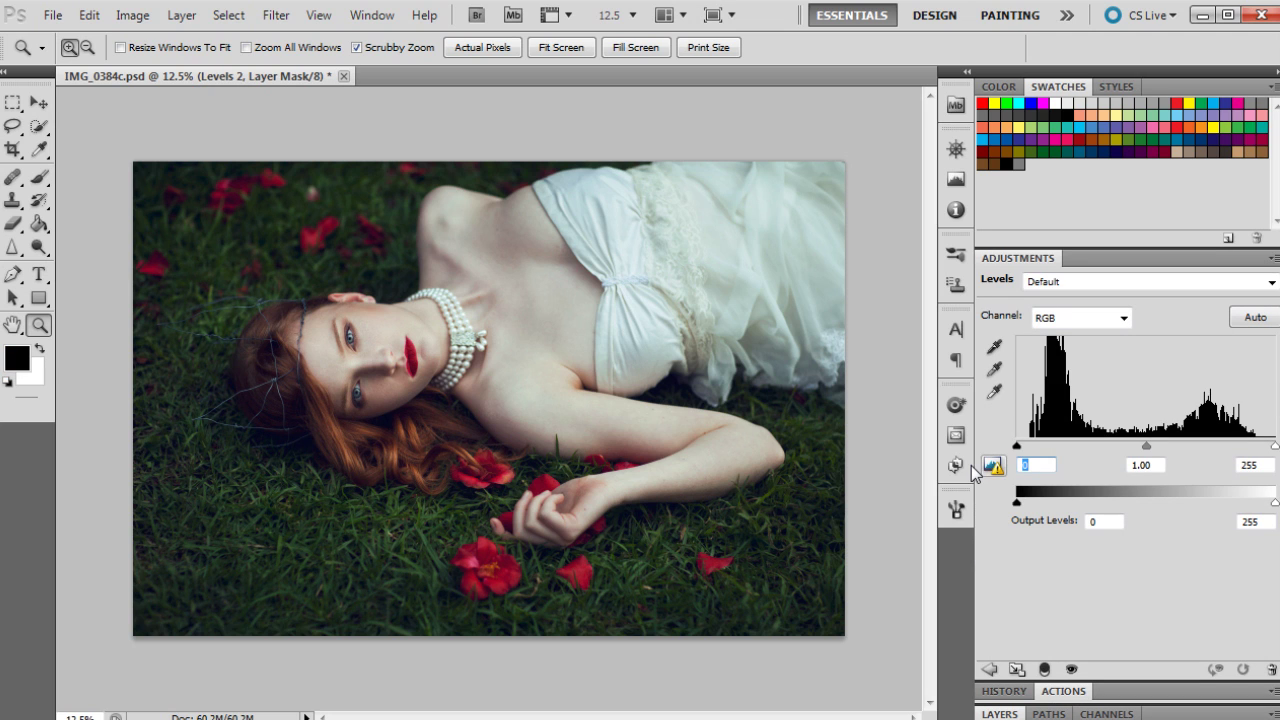
type("5")
key("Tab")
key("Tab")
type("252")
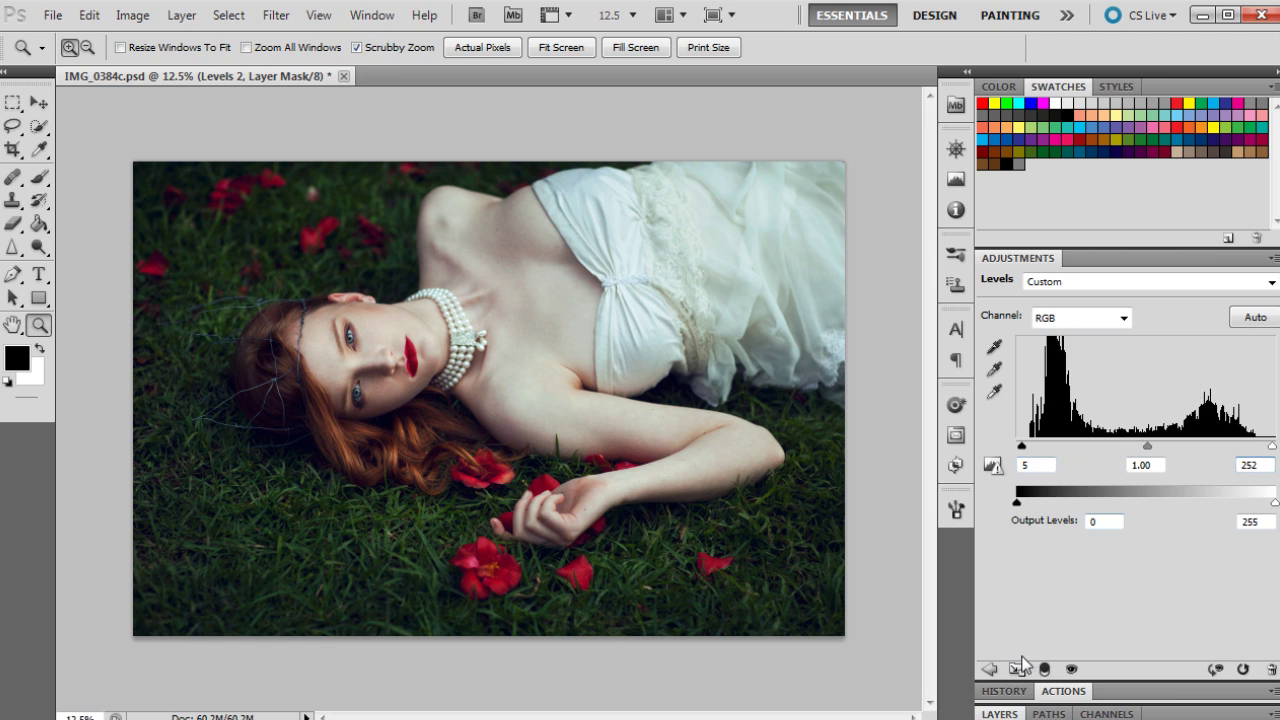
left_click(999, 714)
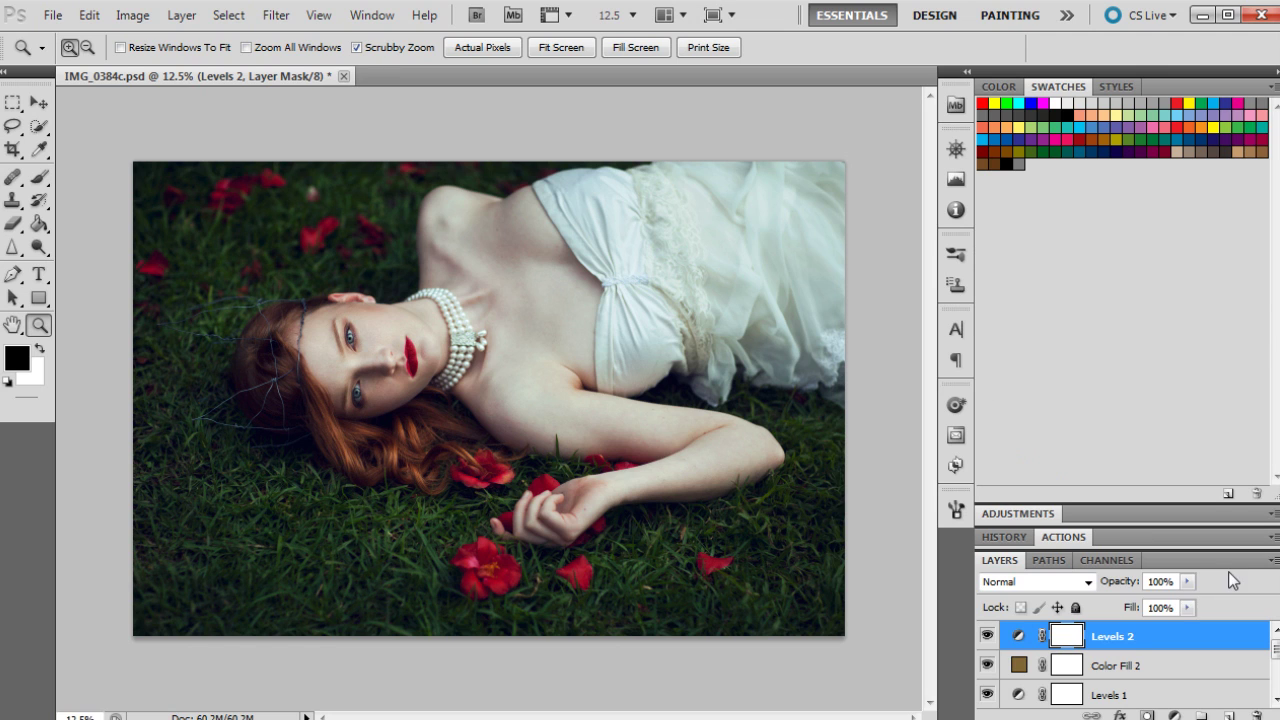
Step: Add a Photo Filter adjustment layer using Warming Filter (85) above the second Levels layer
left_click(1176, 716)
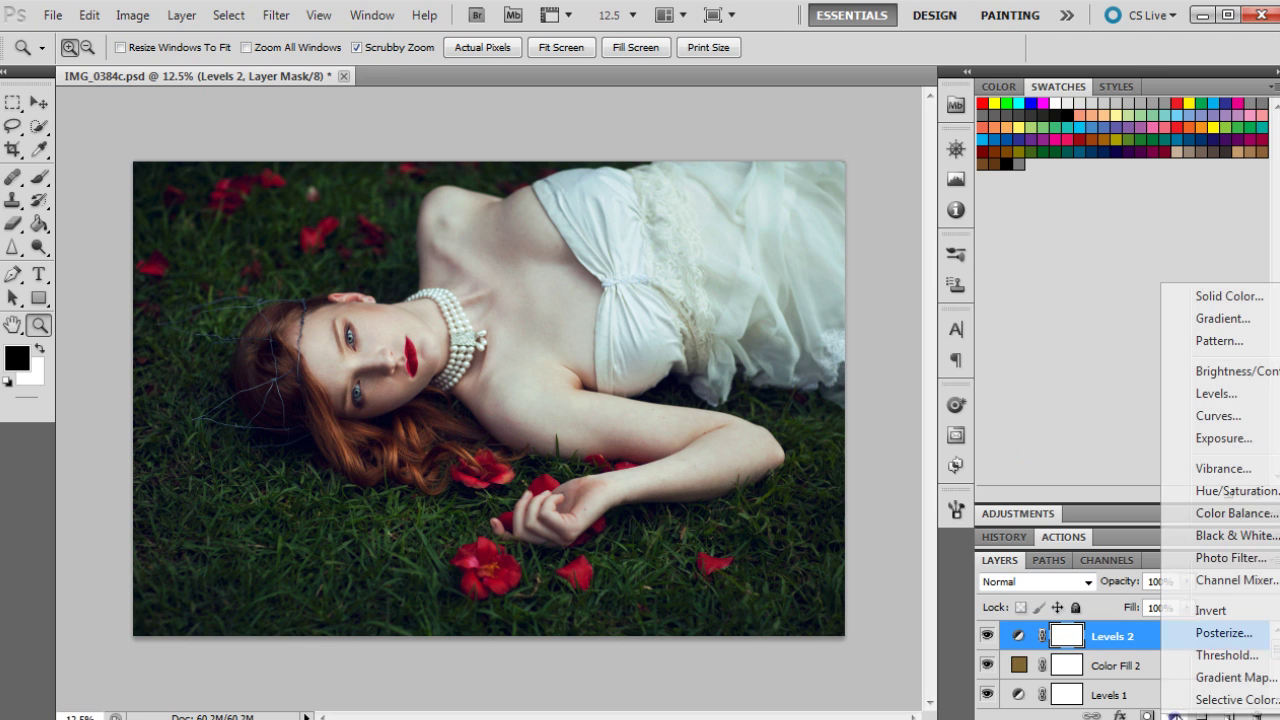
left_click(1224, 561)
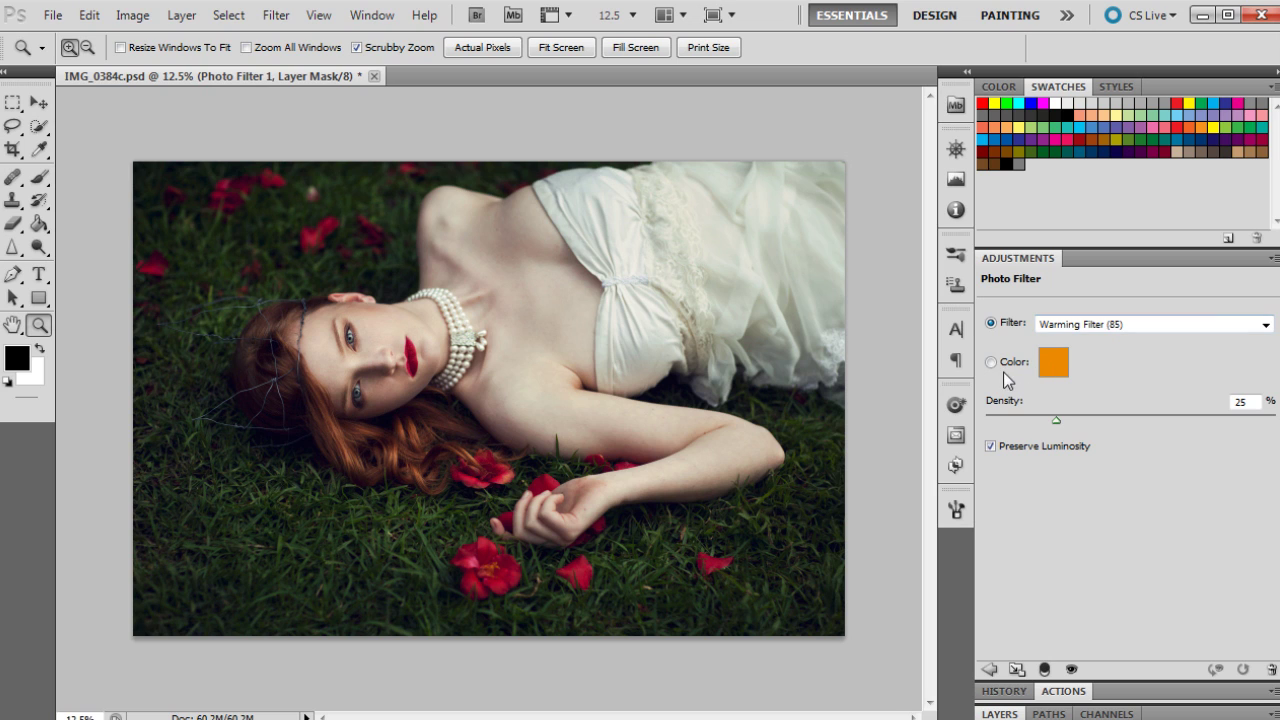
left_click(1241, 401)
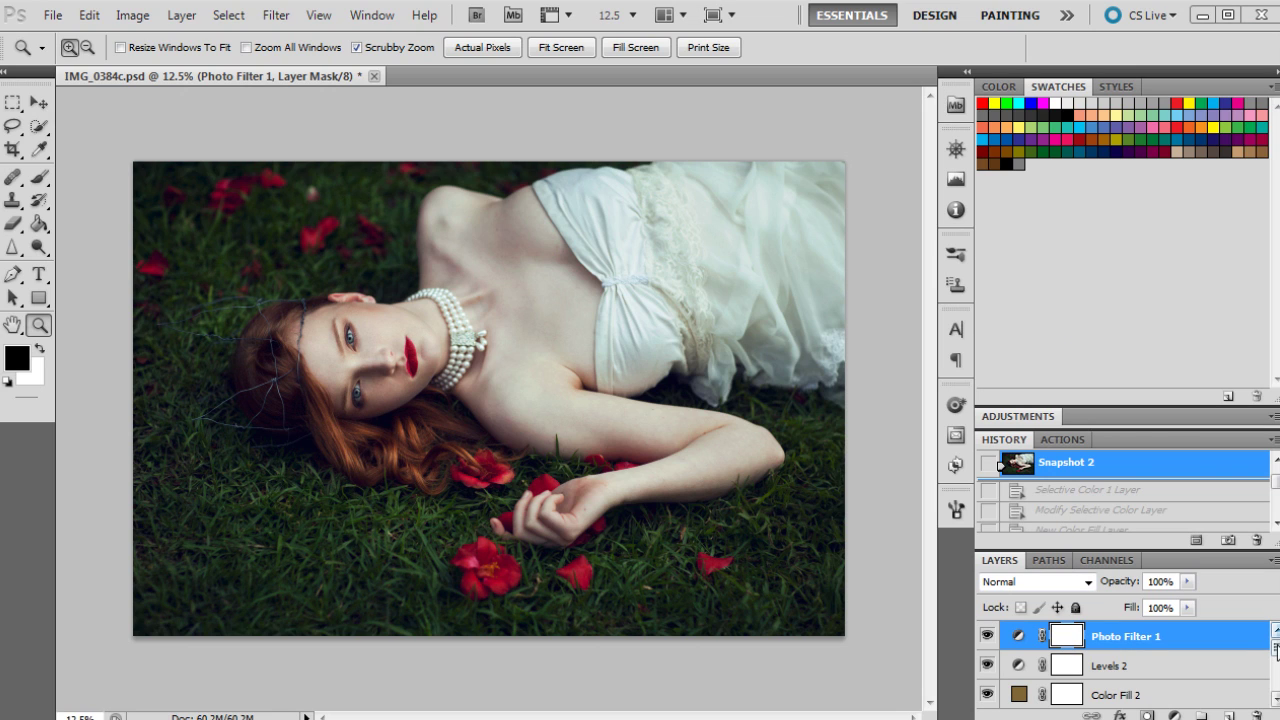
Step: Save the current graded state with all adjustment layers as a new history snapshot
mouse_move(1275, 650)
left_mouse_down()
mouse_move(1276, 688)
mouse_move(1276, 660)
left_mouse_up()
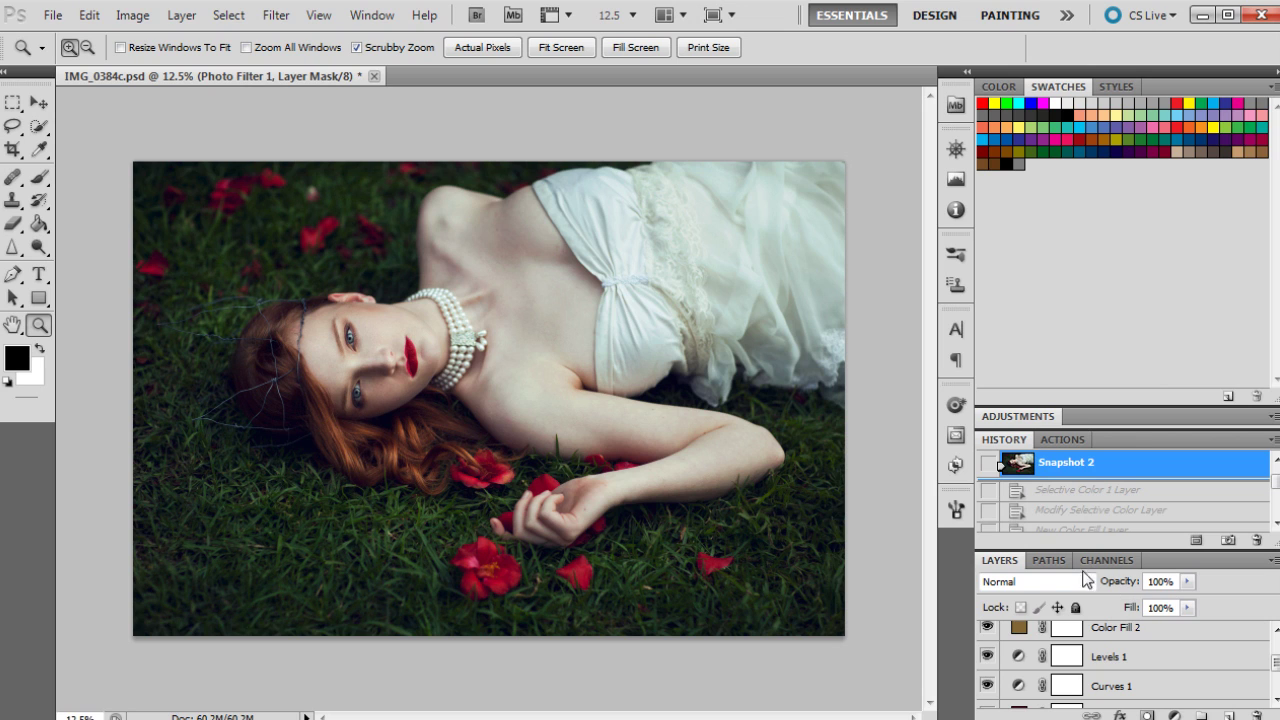
key("alt+F9")
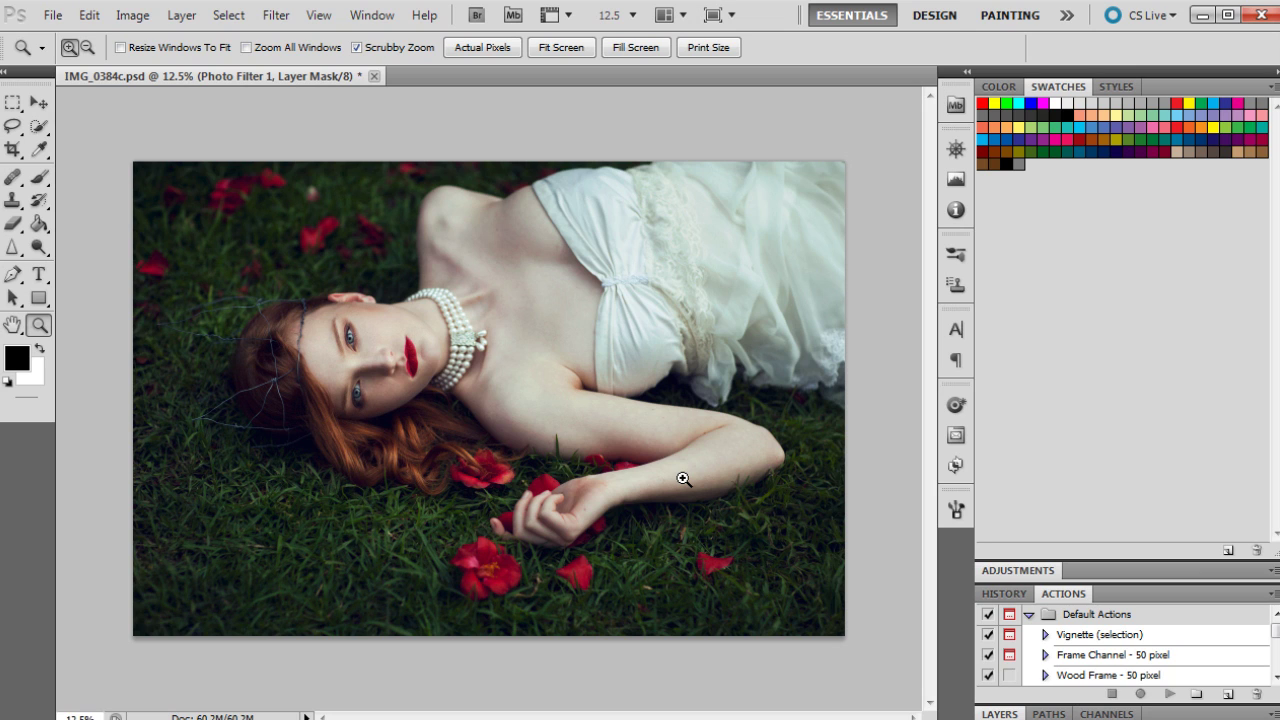
key("alt+F9")
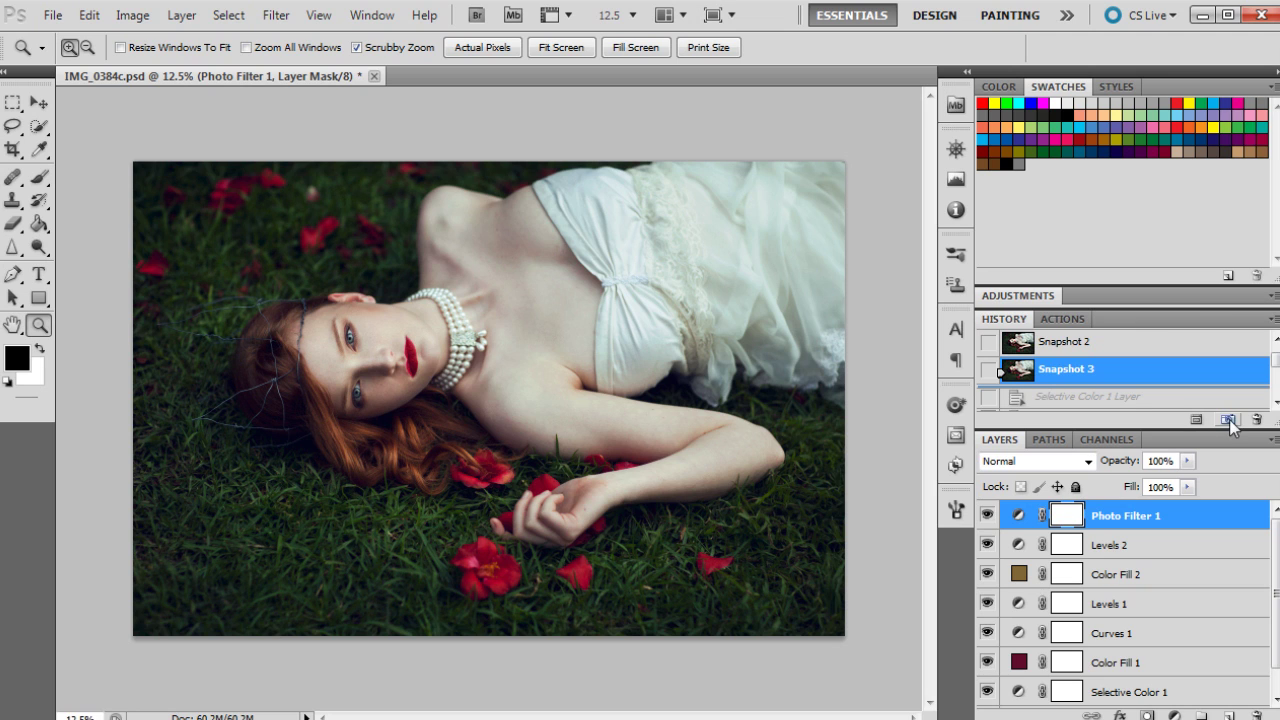
Step: Compare the ungraded portrait in Snapshot 1 with the graded version and return to the latest graded snapshot
scroll(1075, 375, "up", 2)
scroll(1075, 380, "down", 1)
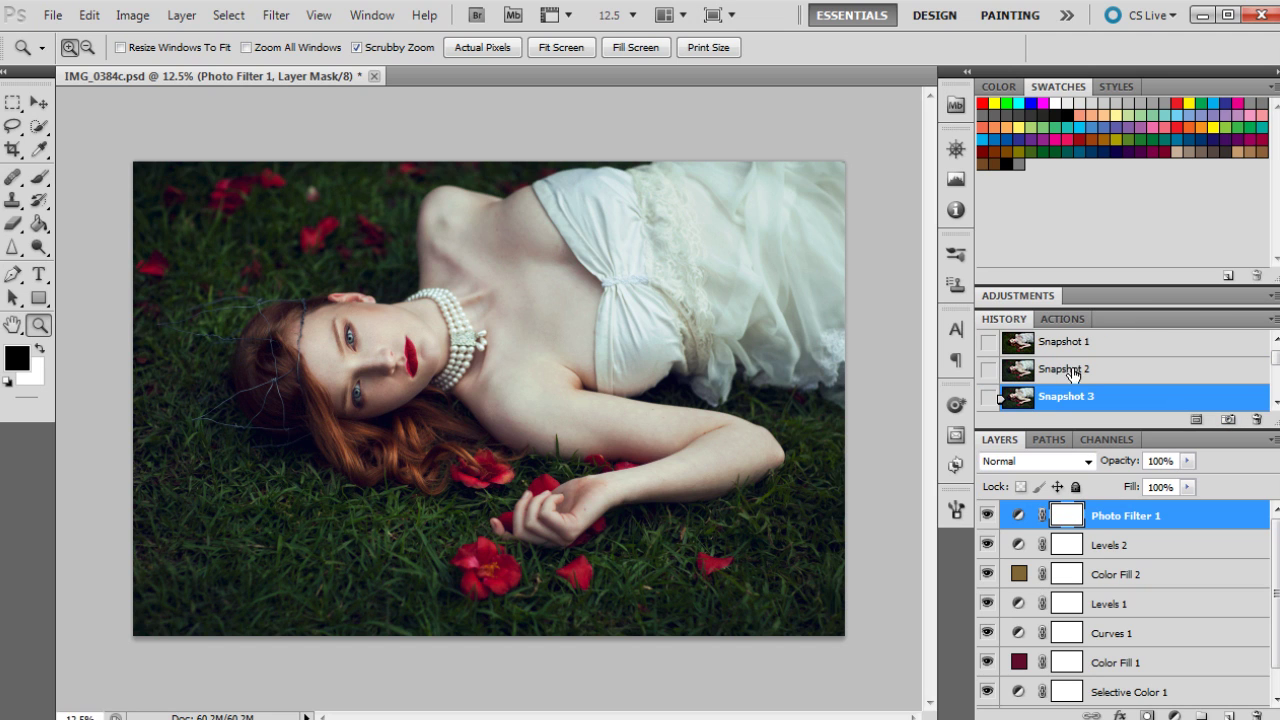
scroll(1068, 372, "up", 1)
left_click(1068, 372)
scroll(1068, 376, "down", 3)
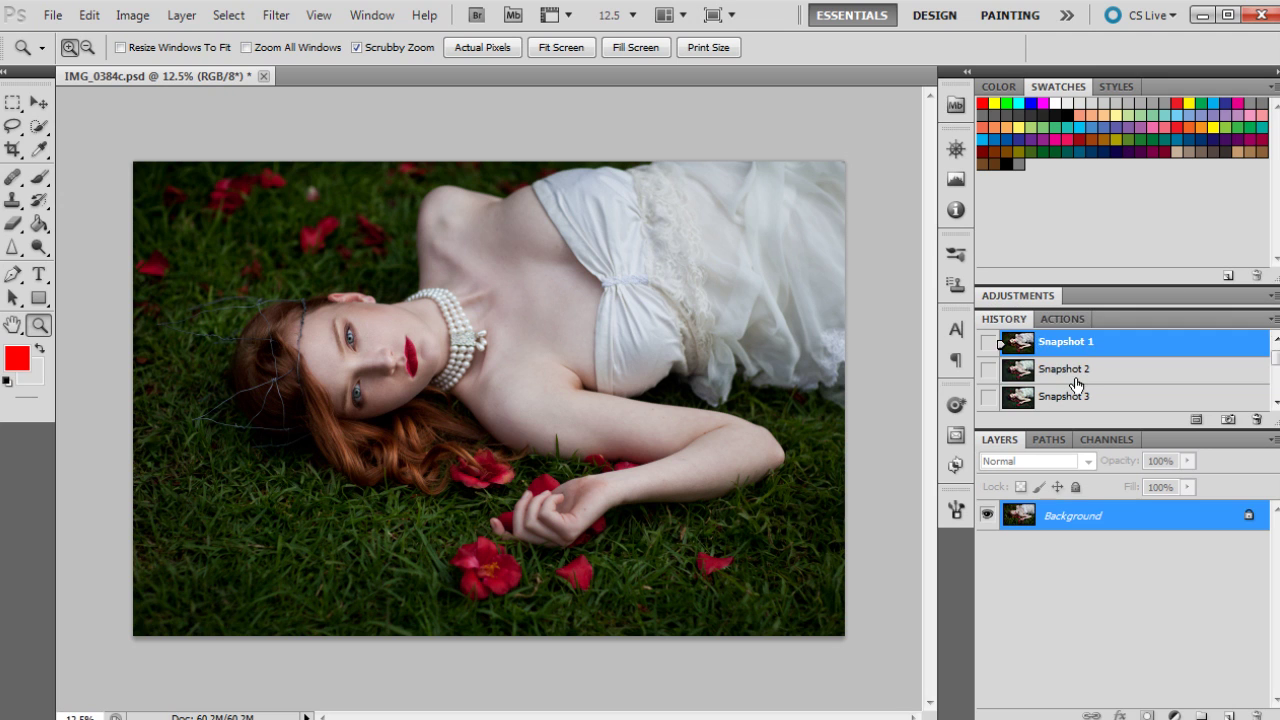
left_click(1067, 372)
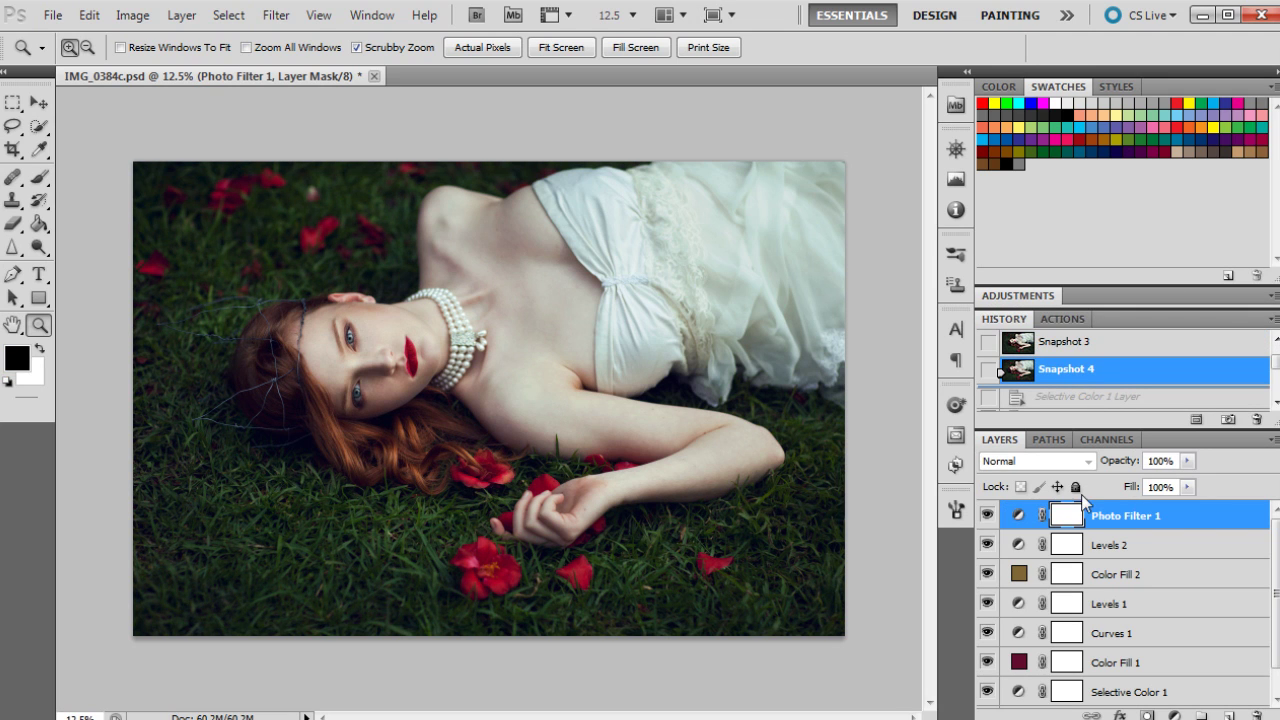